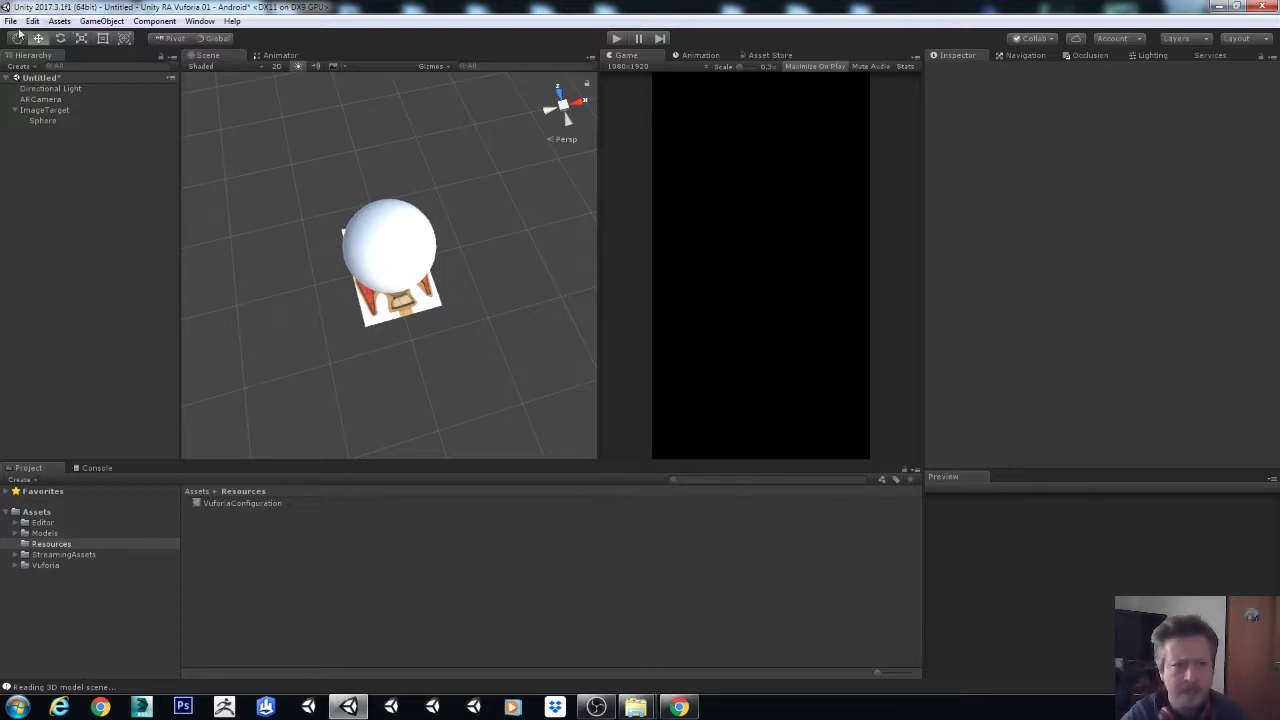
Open the build settings and display the player settings for the Android platform.
left_click(10, 21)
left_click(40, 156)
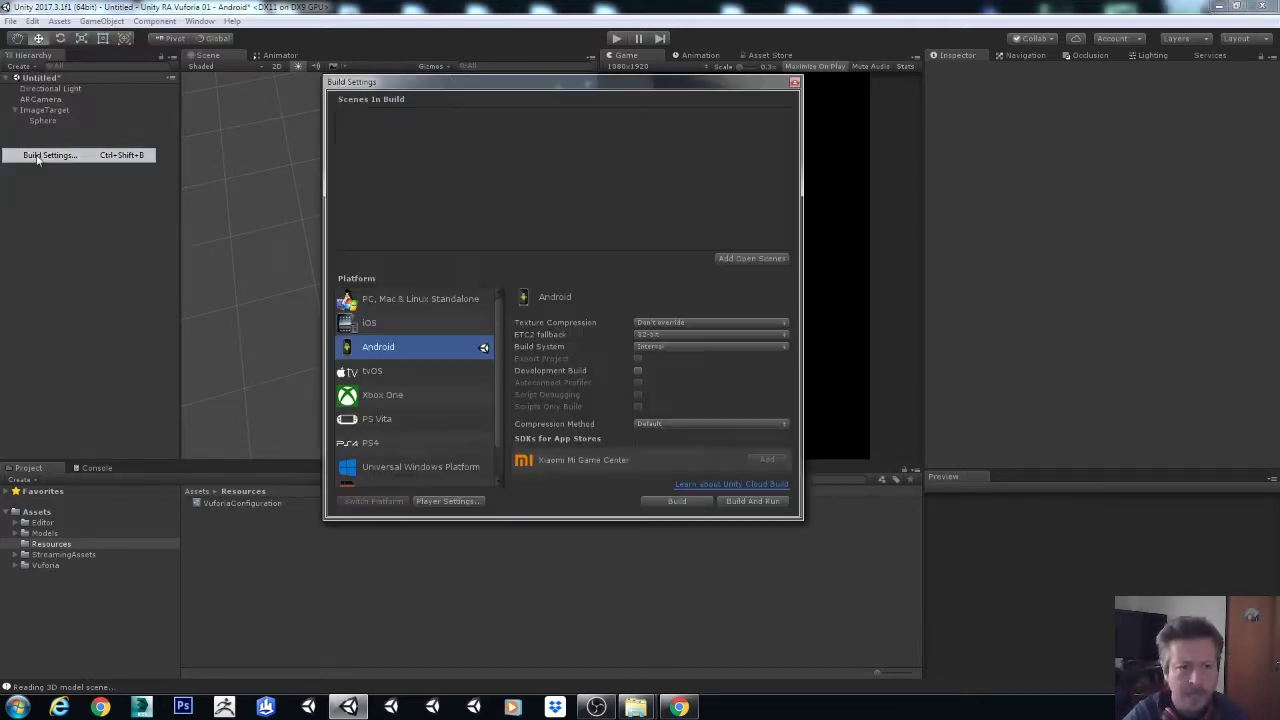
left_click(440, 501)
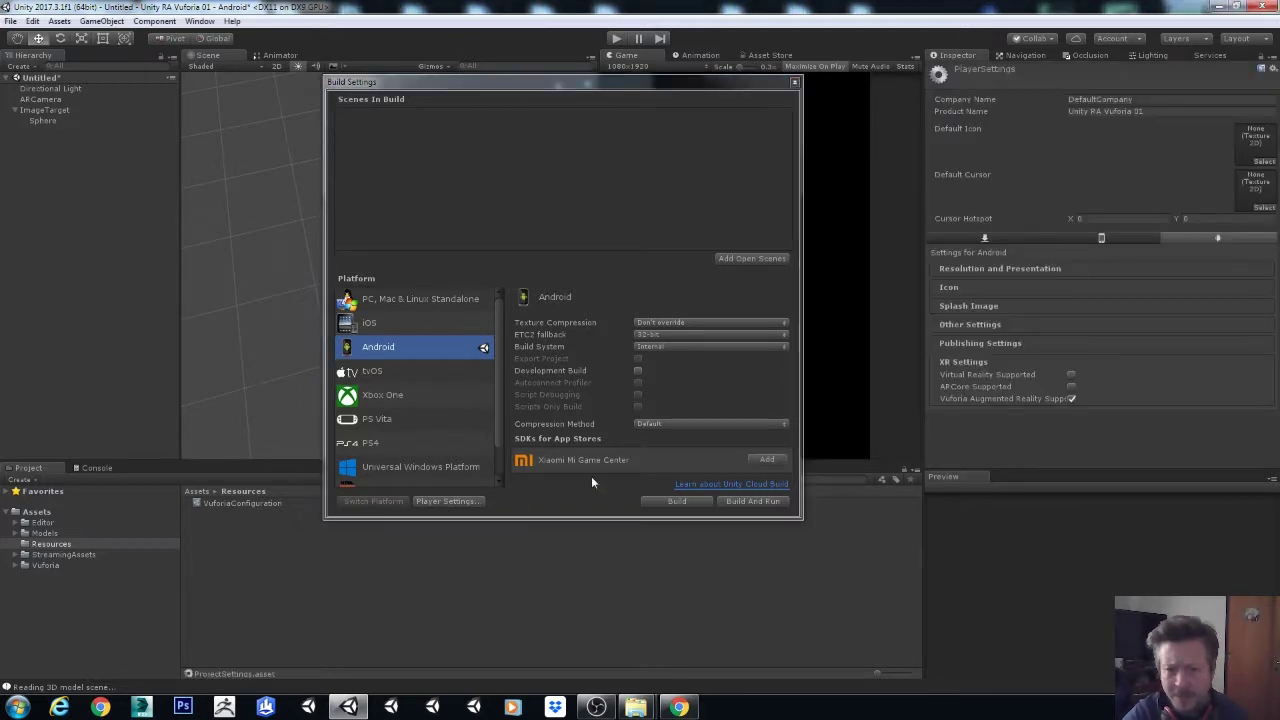
left_click_drag(410, 81, 376, 87)
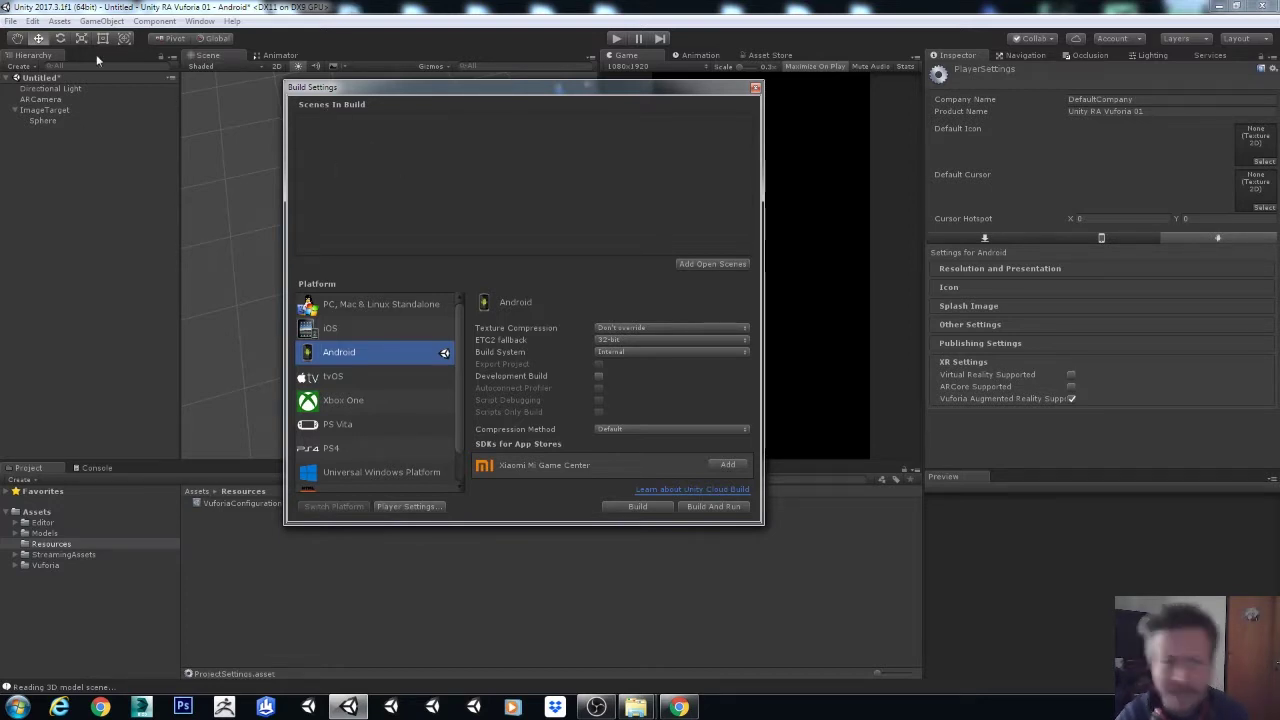
Save the scene as UnityEsfera01 in the project's Assets folder and add it to the scenes in the build.
left_click(14, 21)
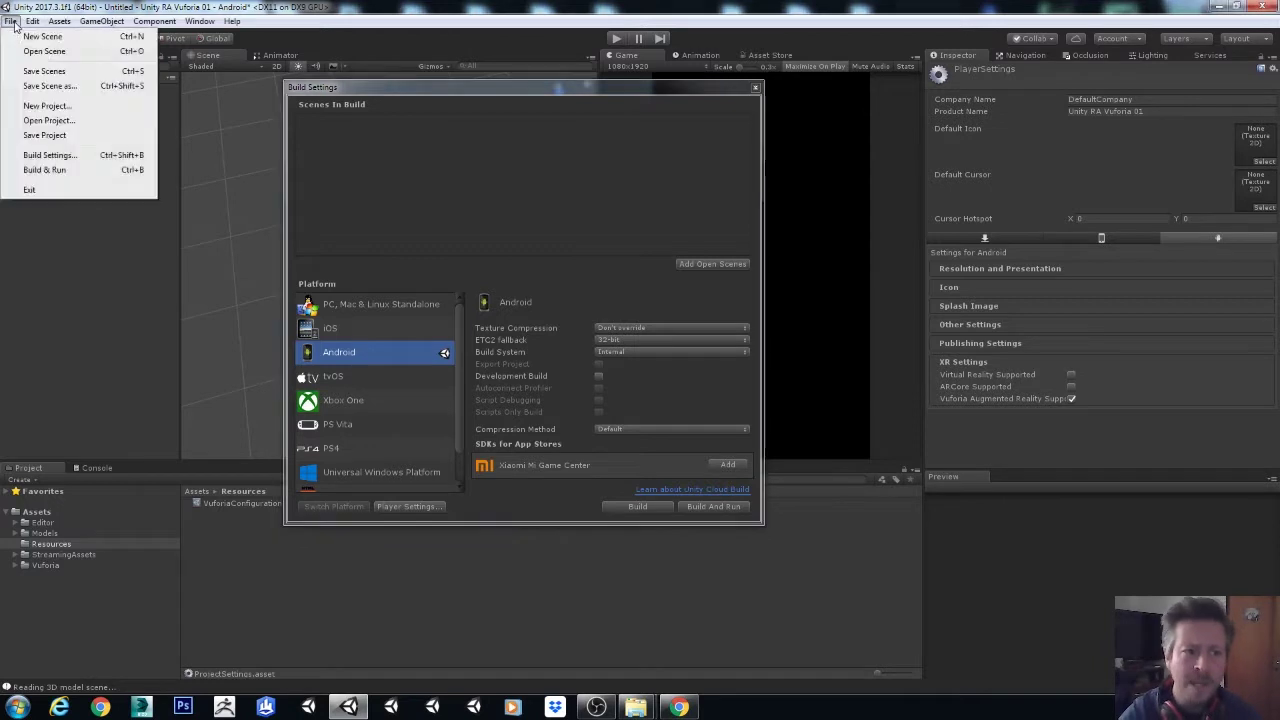
left_click(40, 87)
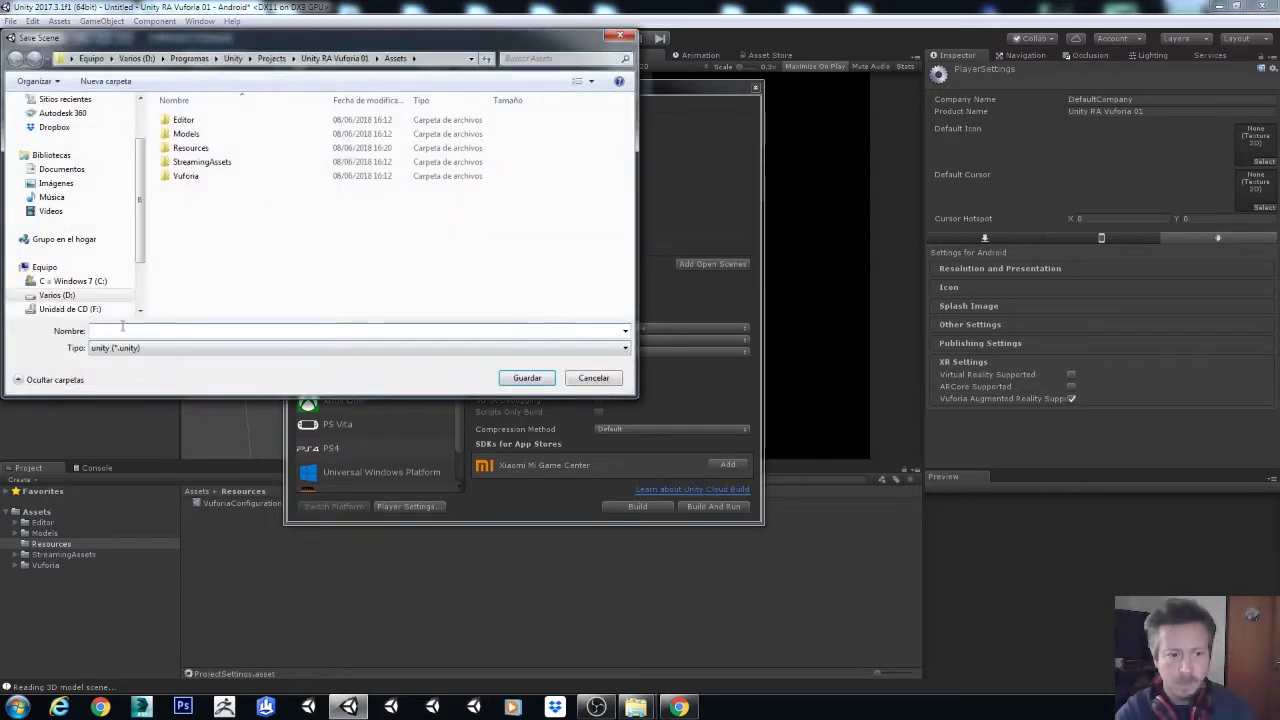
type("Unit")
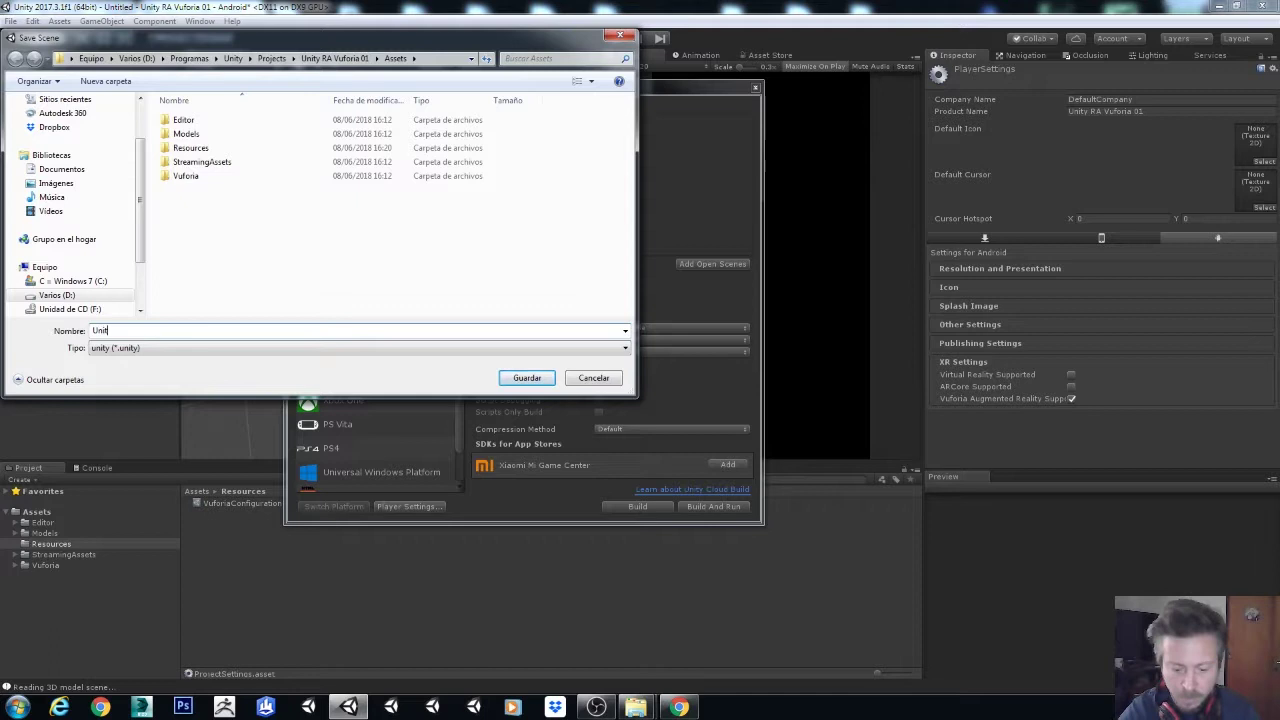
type("yEsfera")
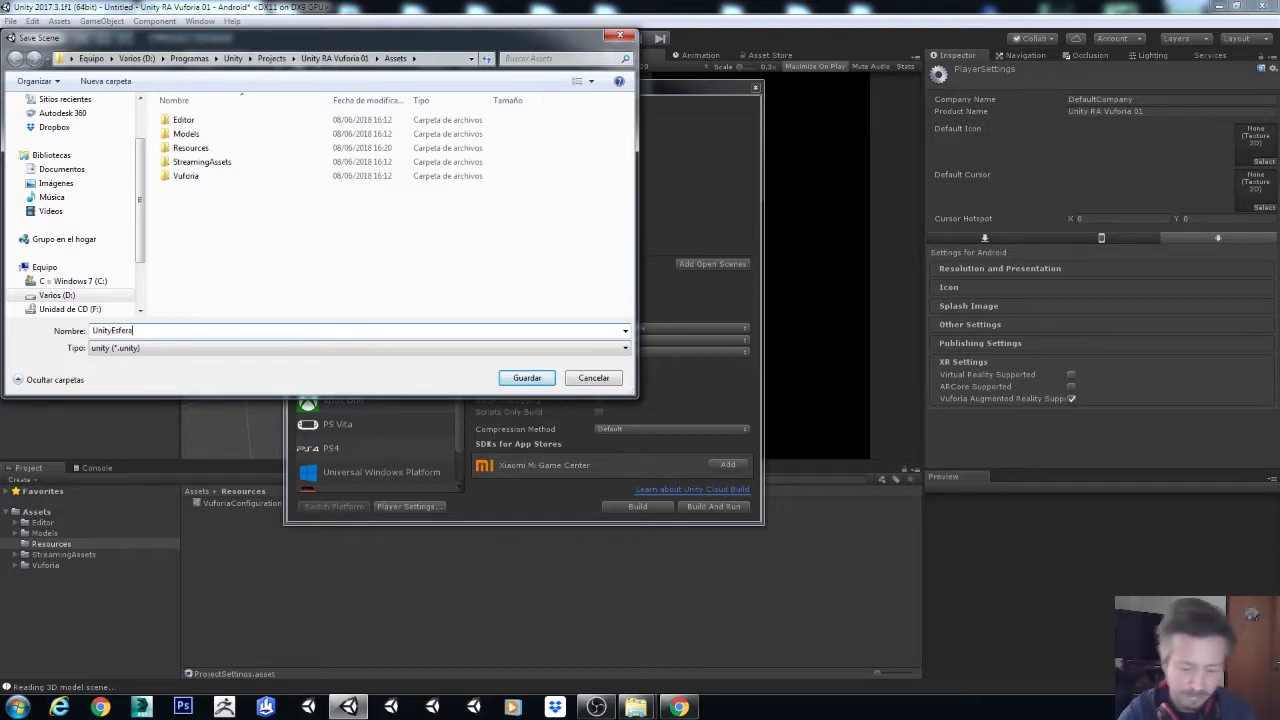
type("01")
key("ctrl+a")
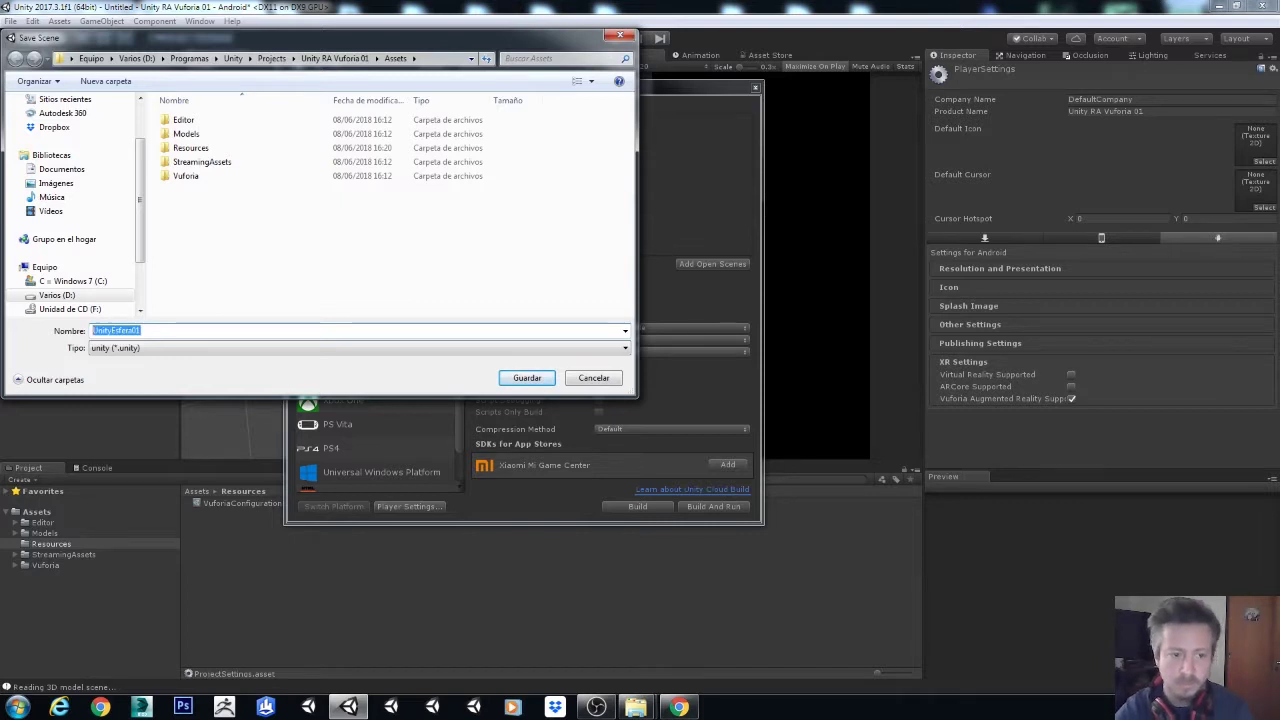
left_click(526, 378)
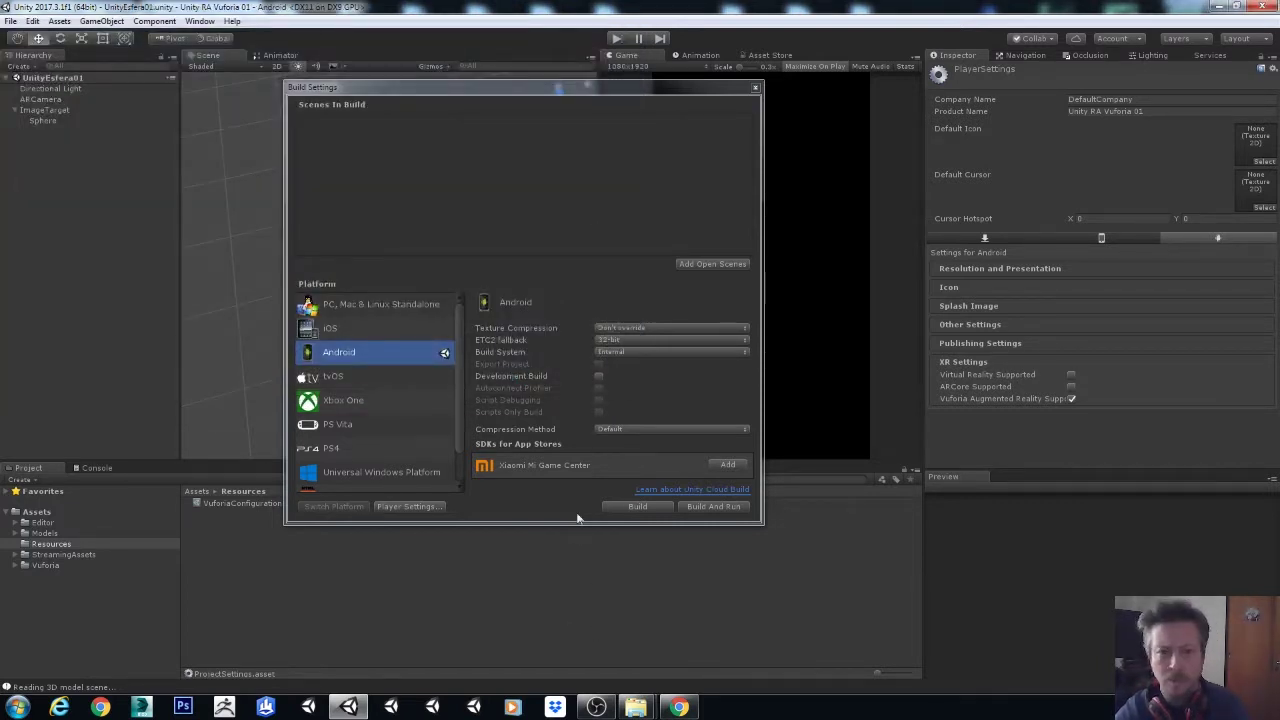
left_click(688, 266)
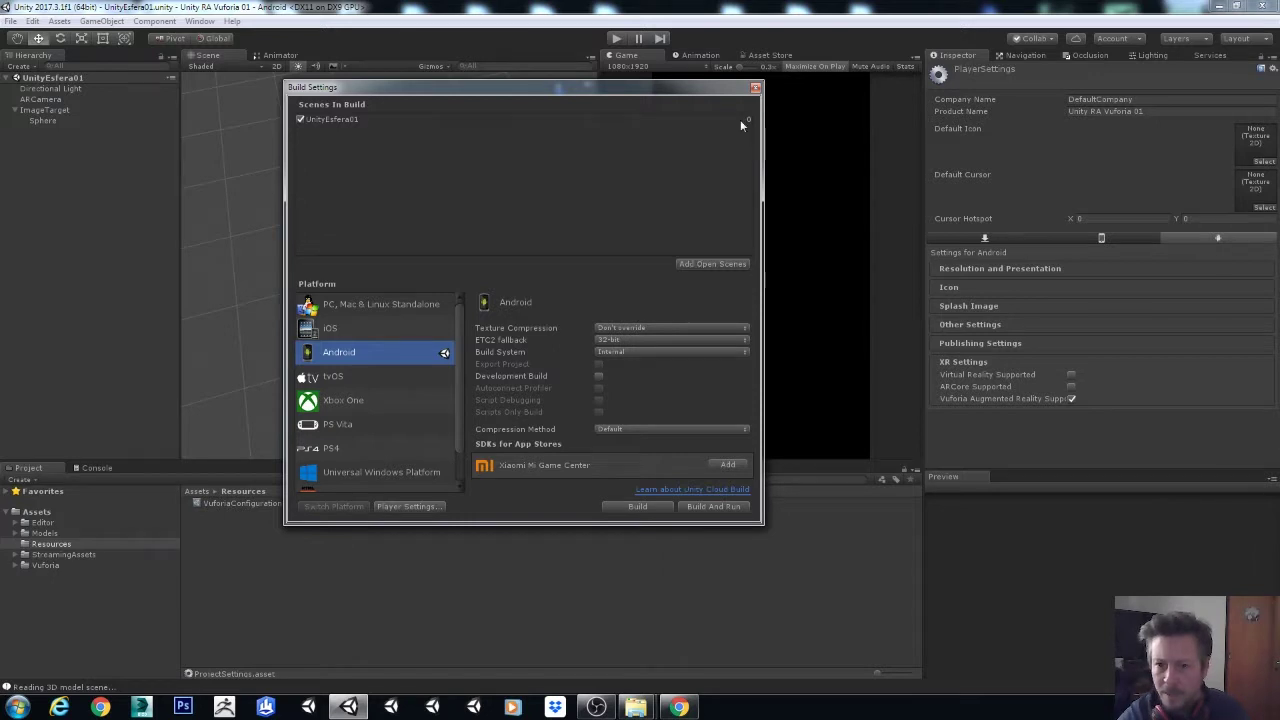
Set the company name in the player settings to Seba3d.
left_click(400, 508)
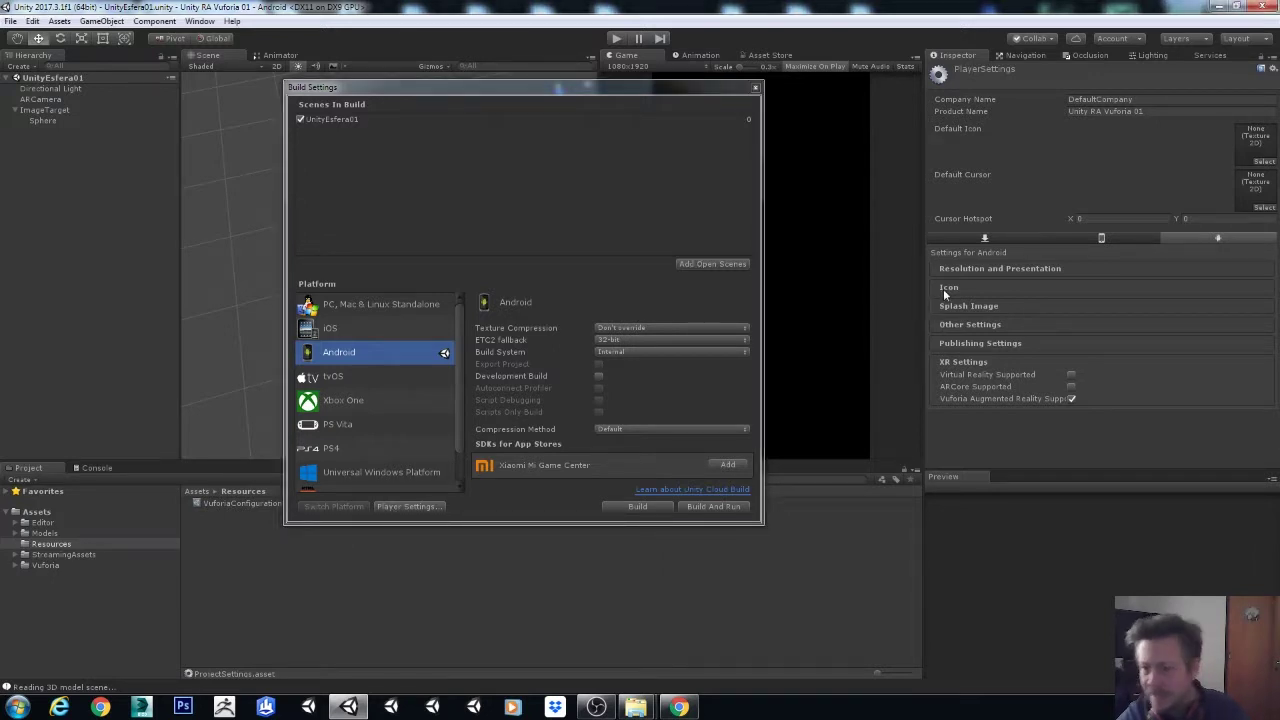
left_click(952, 268)
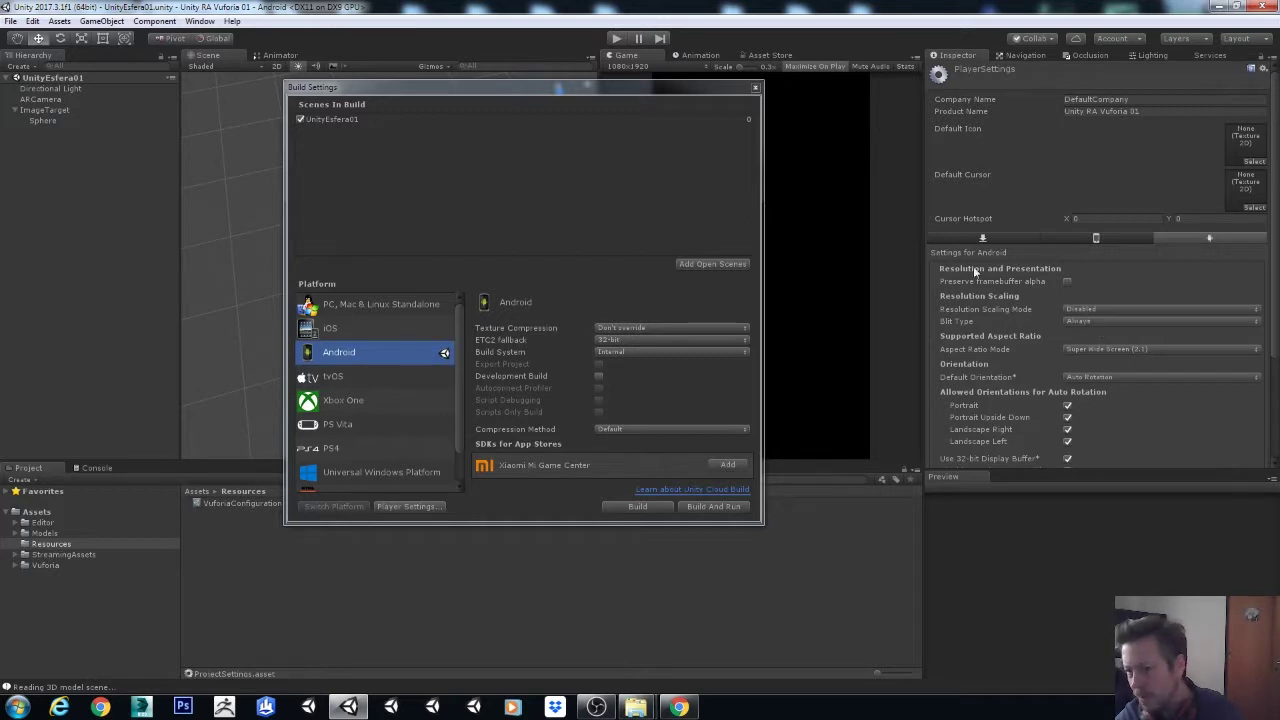
left_click(968, 270)
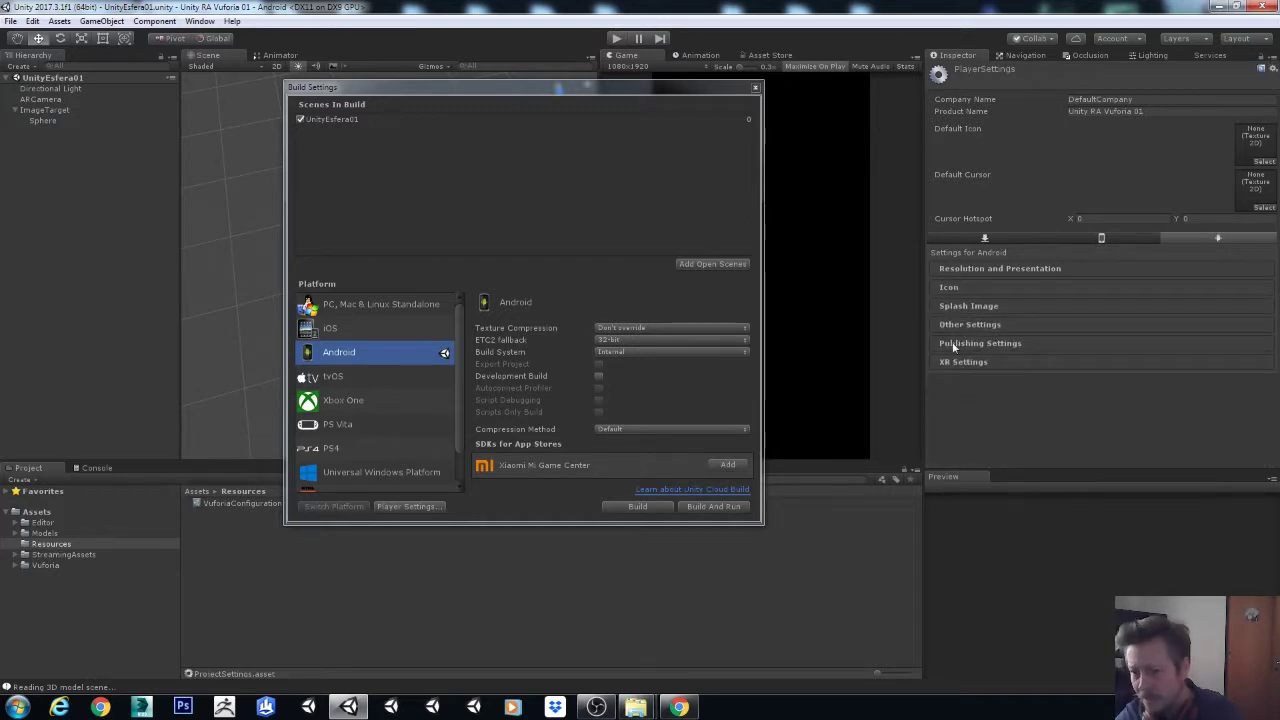
left_click(1080, 99)
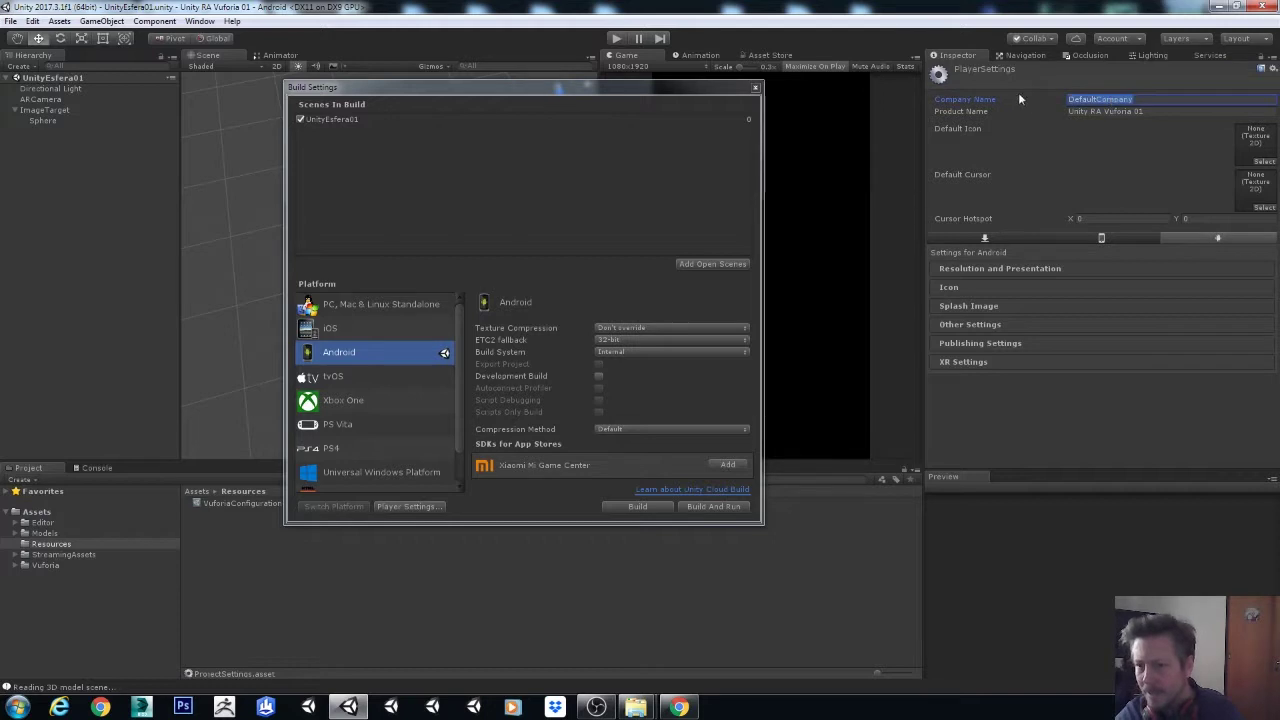
type("Seba3d")
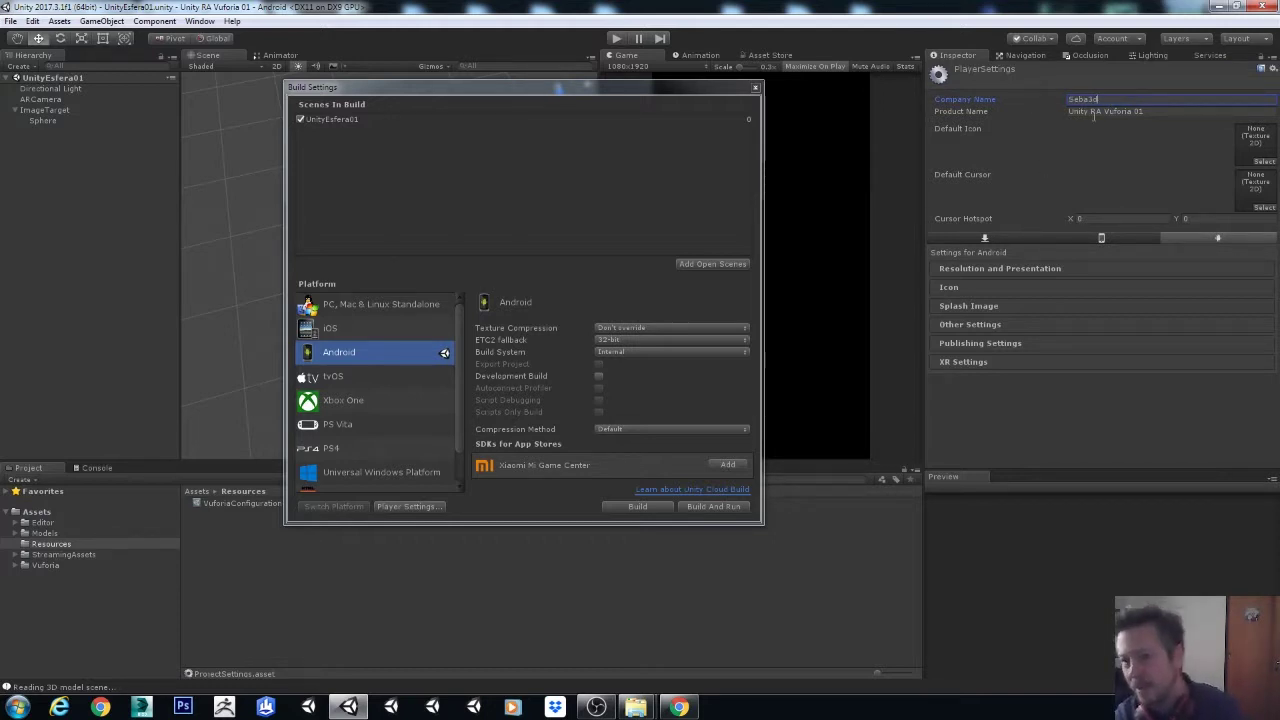
key("Tab")
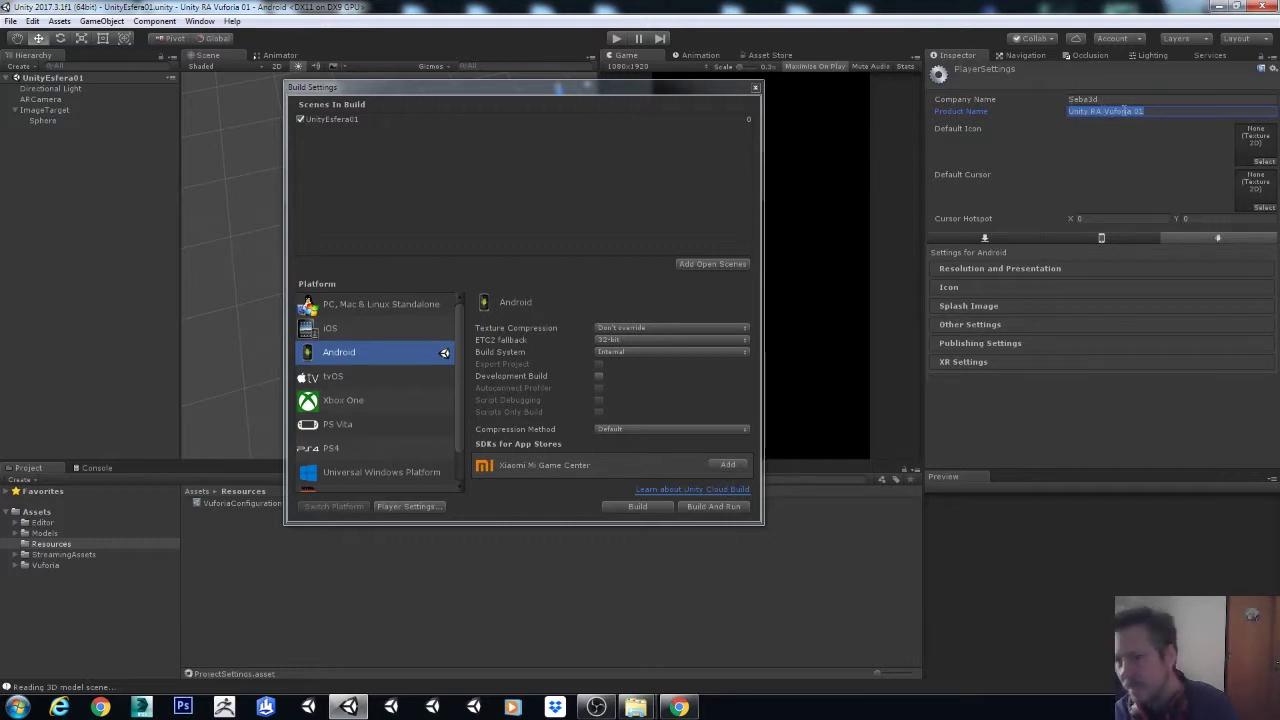
Replace the company part of the Android package name with Seba3d.
left_click(962, 326)
scroll(966, 354, "down", 6)
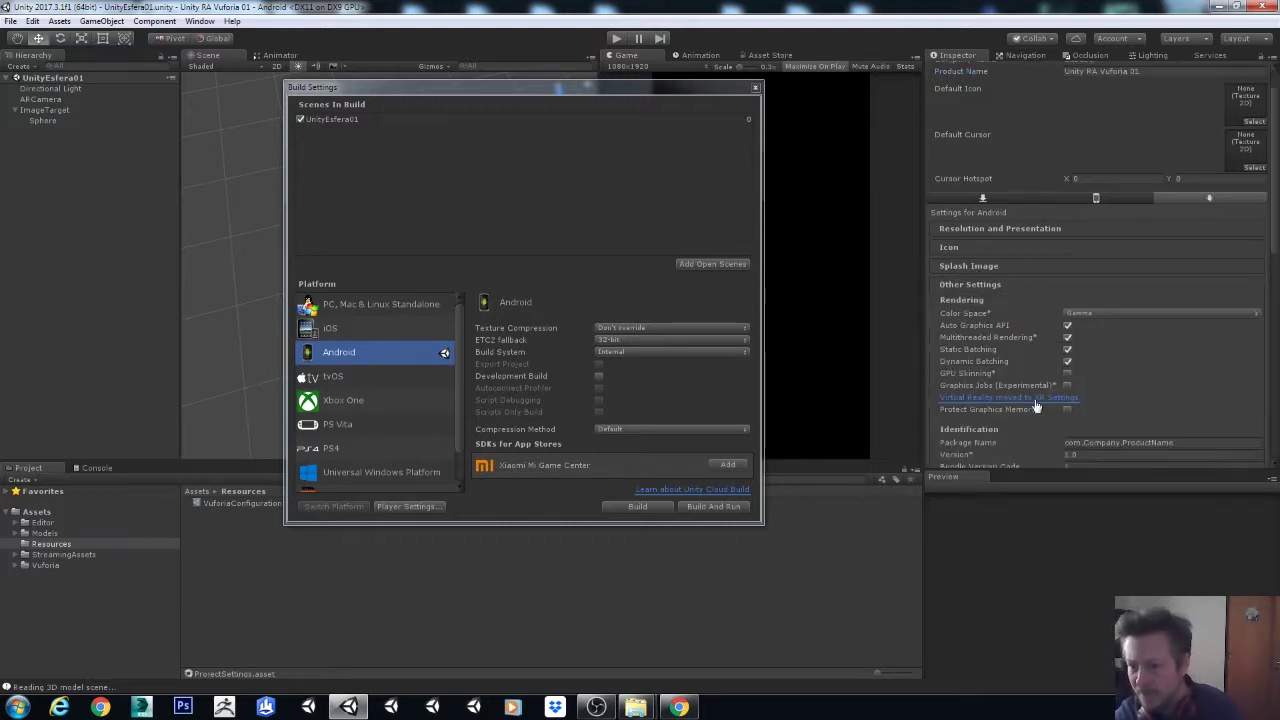
double_click(1101, 202)
scroll(1111, 175, "up", 5)
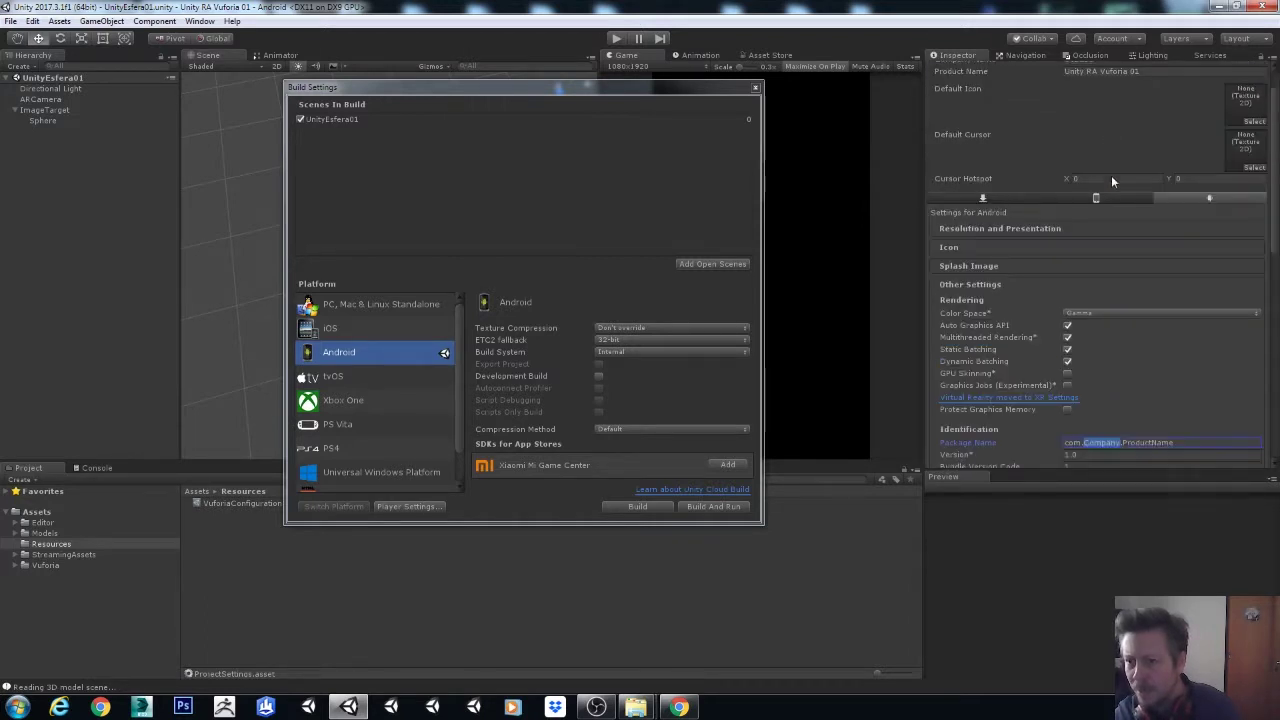
scroll(1111, 175, "down", 4)
type("Seba3d.")
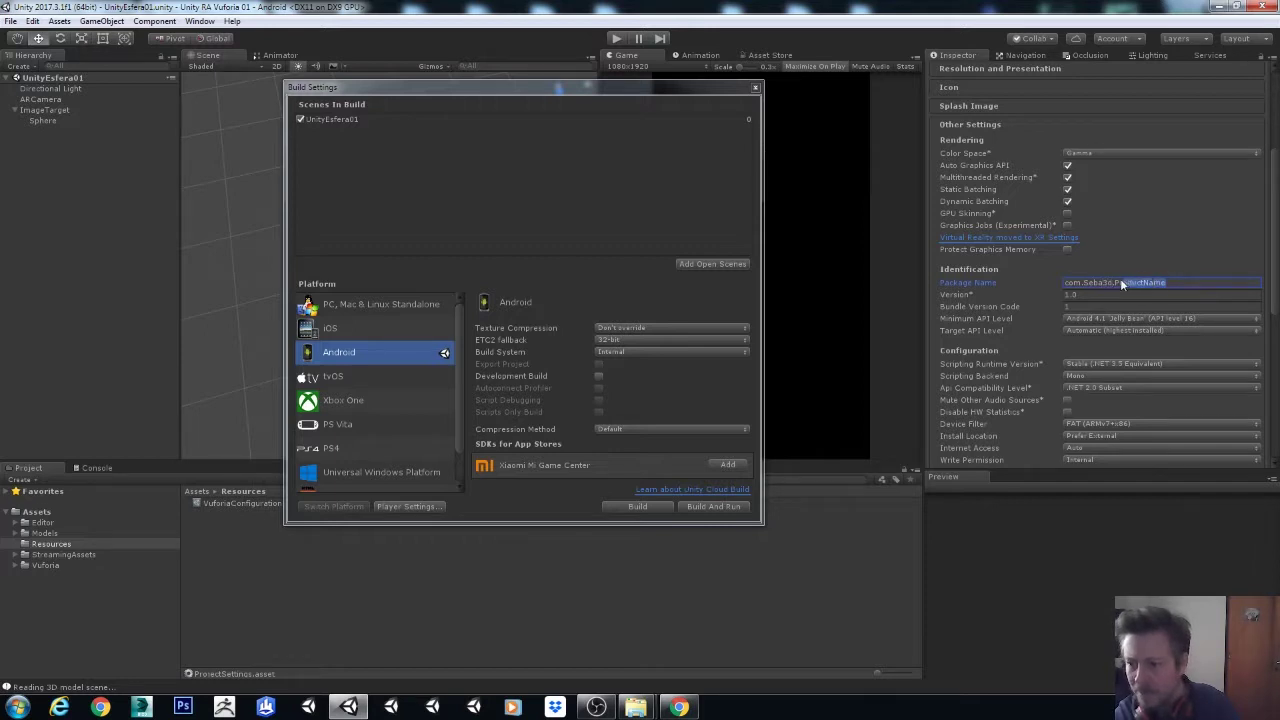
Replace the product part of the package name with the product name without spaces, giving com.Seba3d.UnityRAVuforia01.
type("Unity RA Vuforia 01")
left_click(1137, 283)
key("BackSpace")
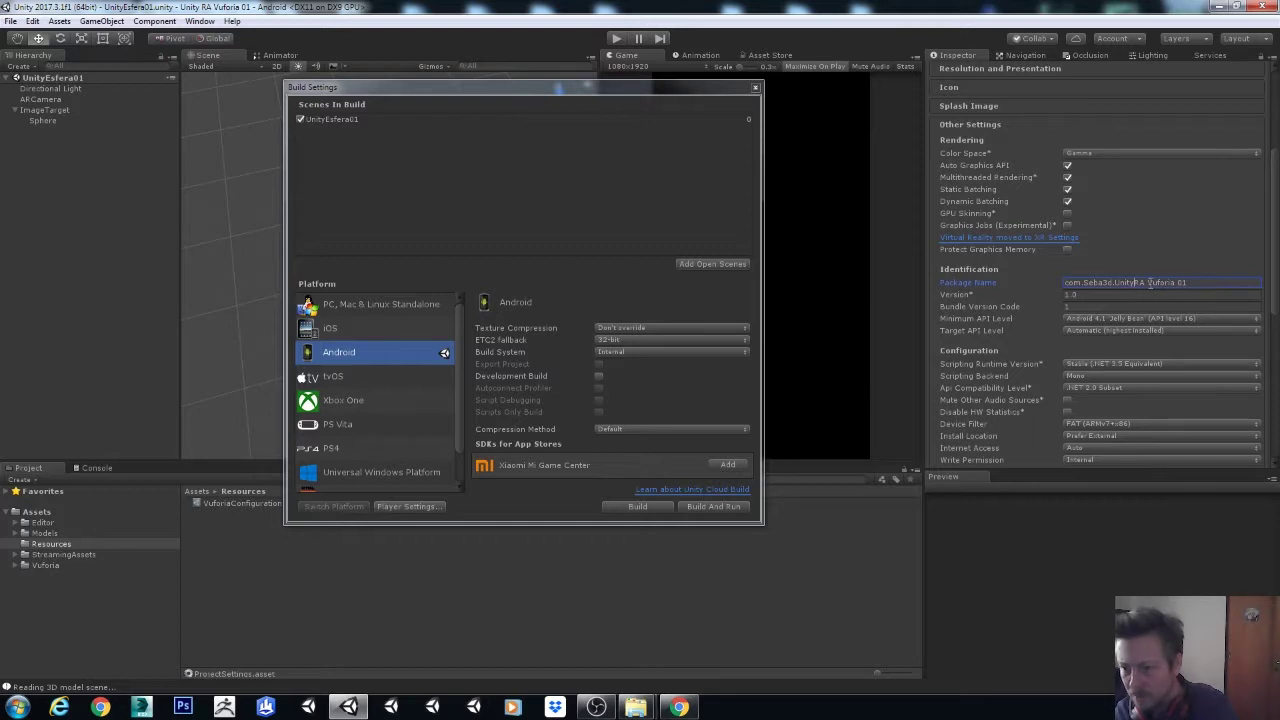
key("BackSpace")
left_click(1177, 282)
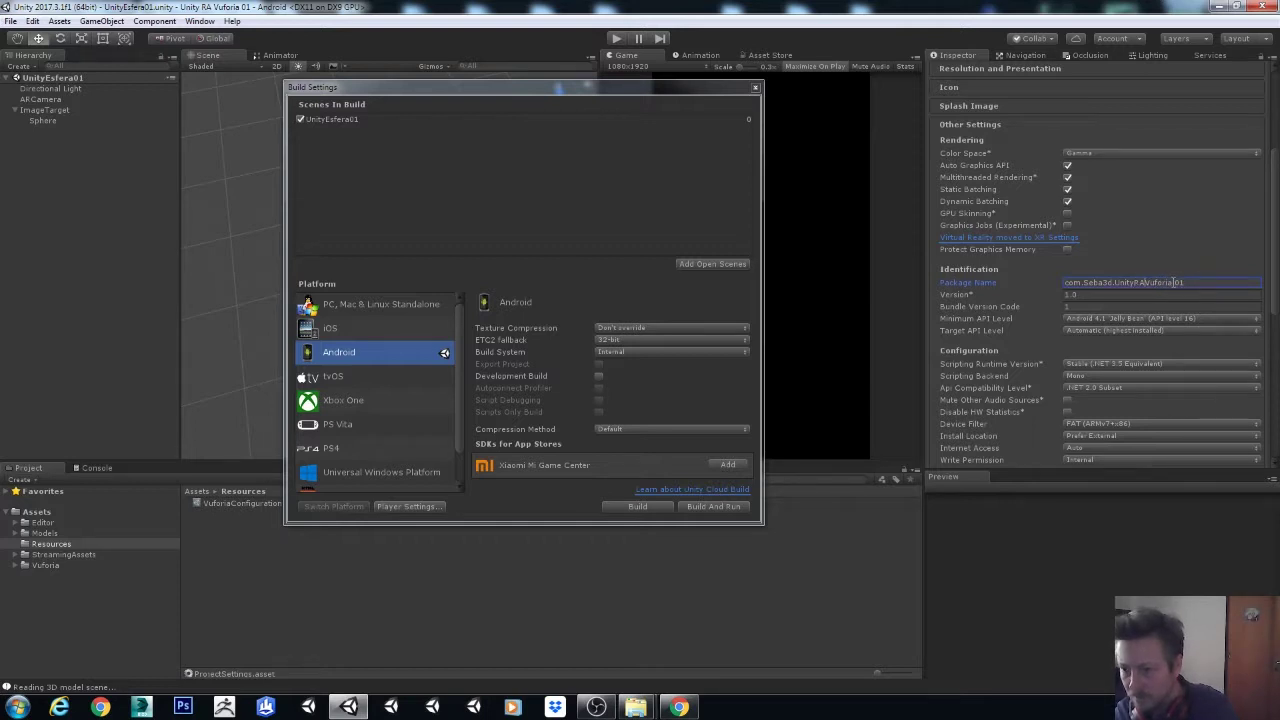
key("BackSpace")
key("Return")
scroll(1144, 260, "up", 4)
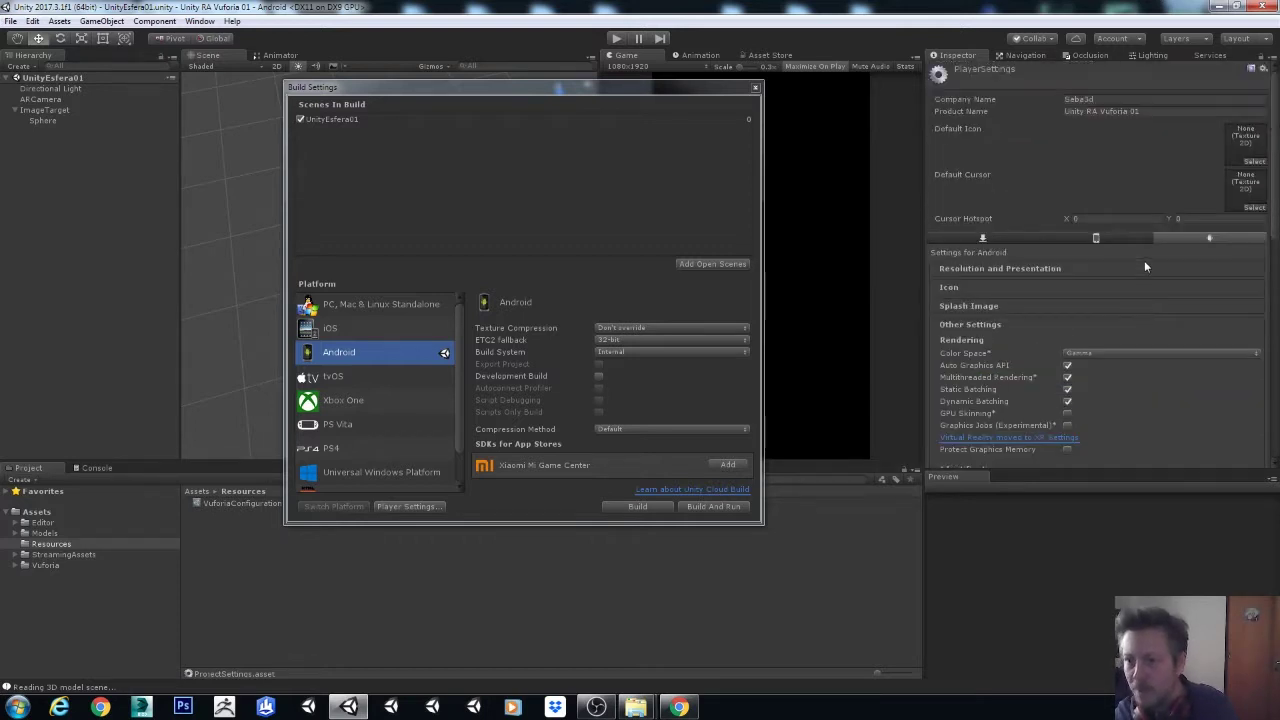
scroll(1085, 247, "down", 5)
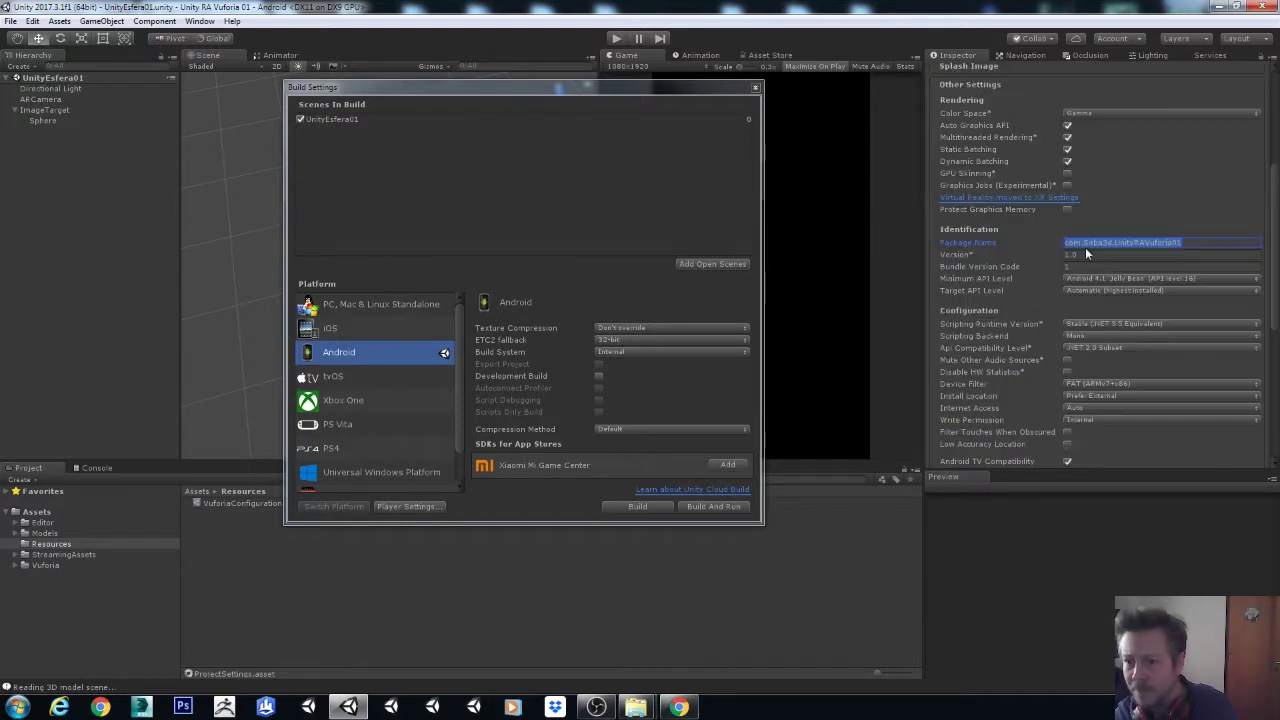
left_click(1185, 242)
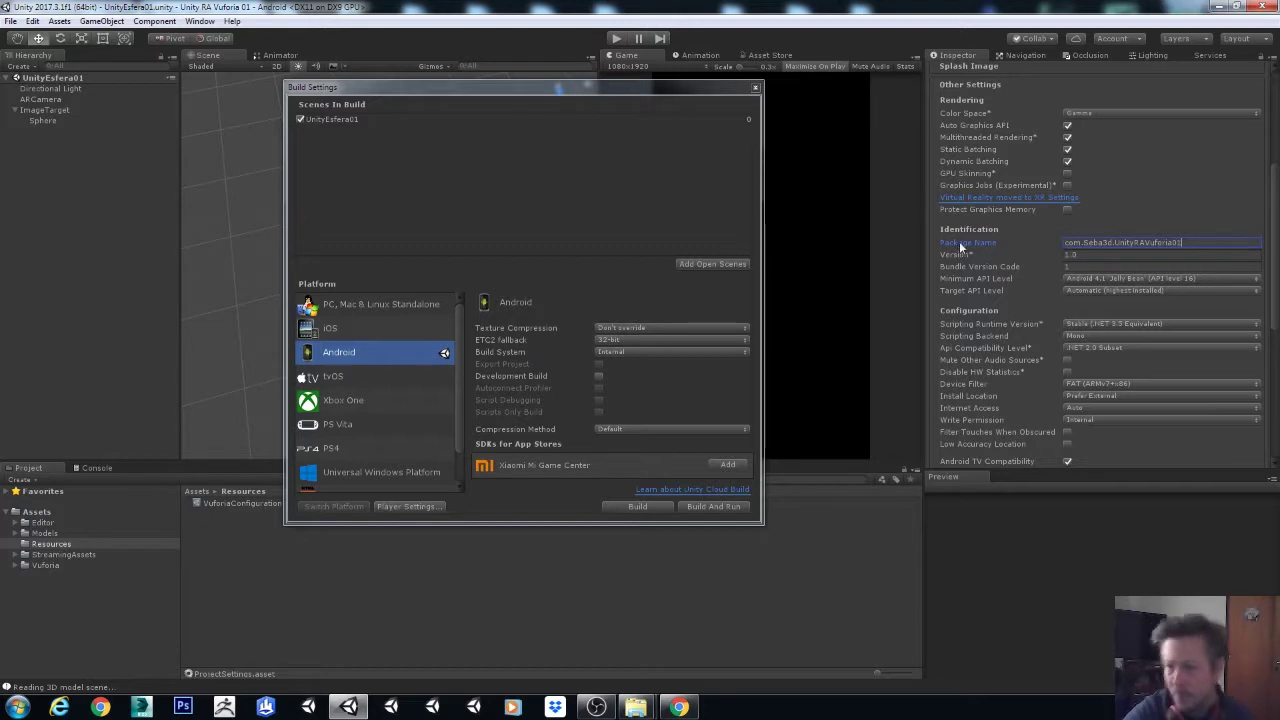
Set the minimum API level to Android 5.1 'Lollipop' (API level 22) and the device filter to ARMv7.
left_click(1088, 280)
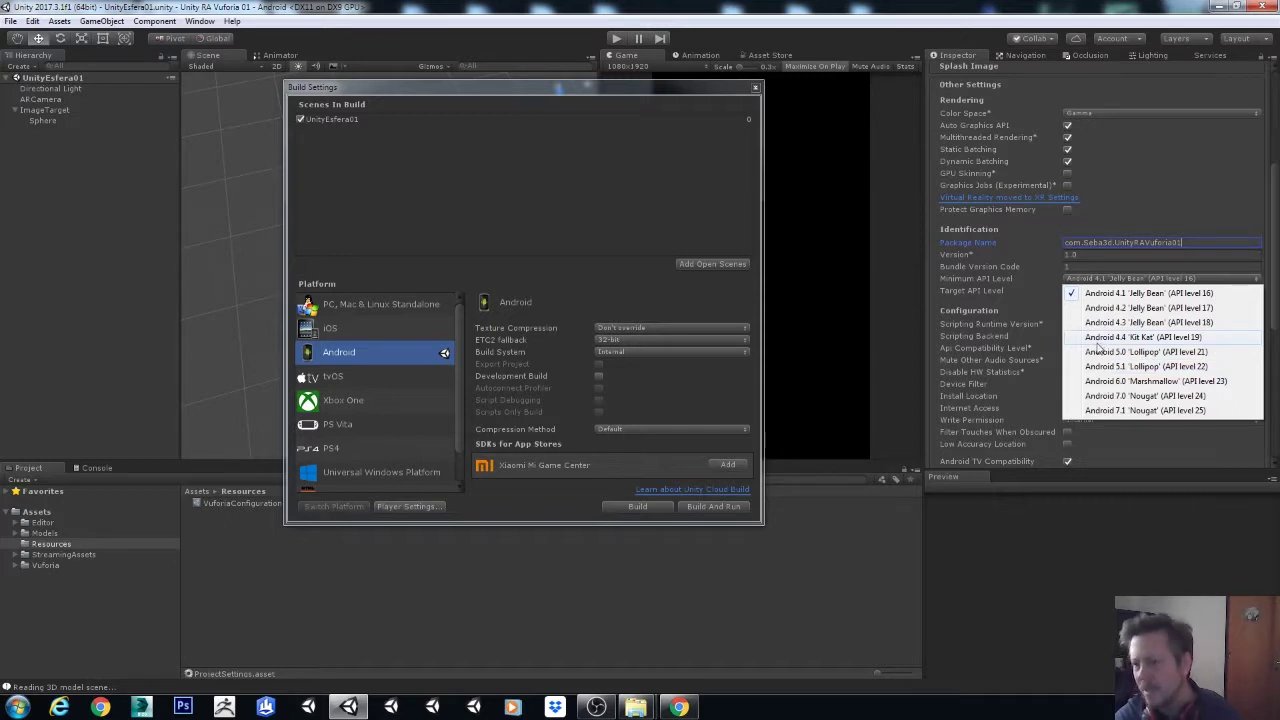
left_click(1100, 366)
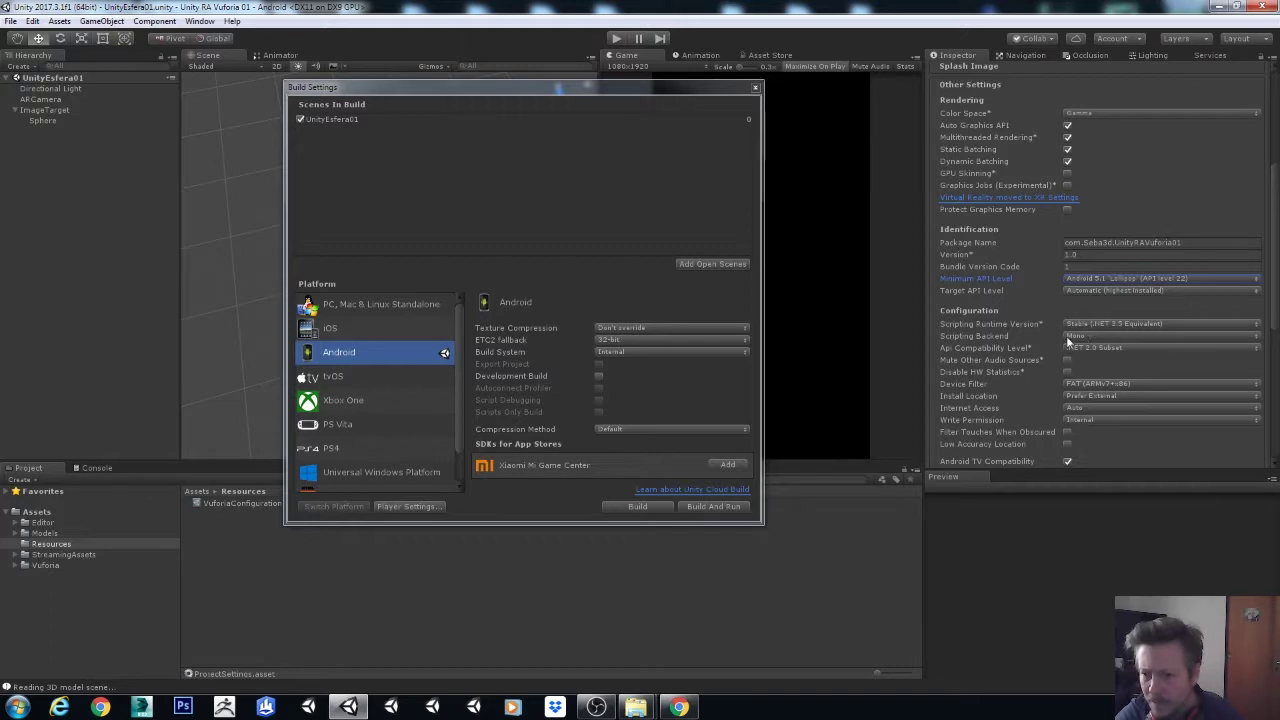
left_click(1080, 385)
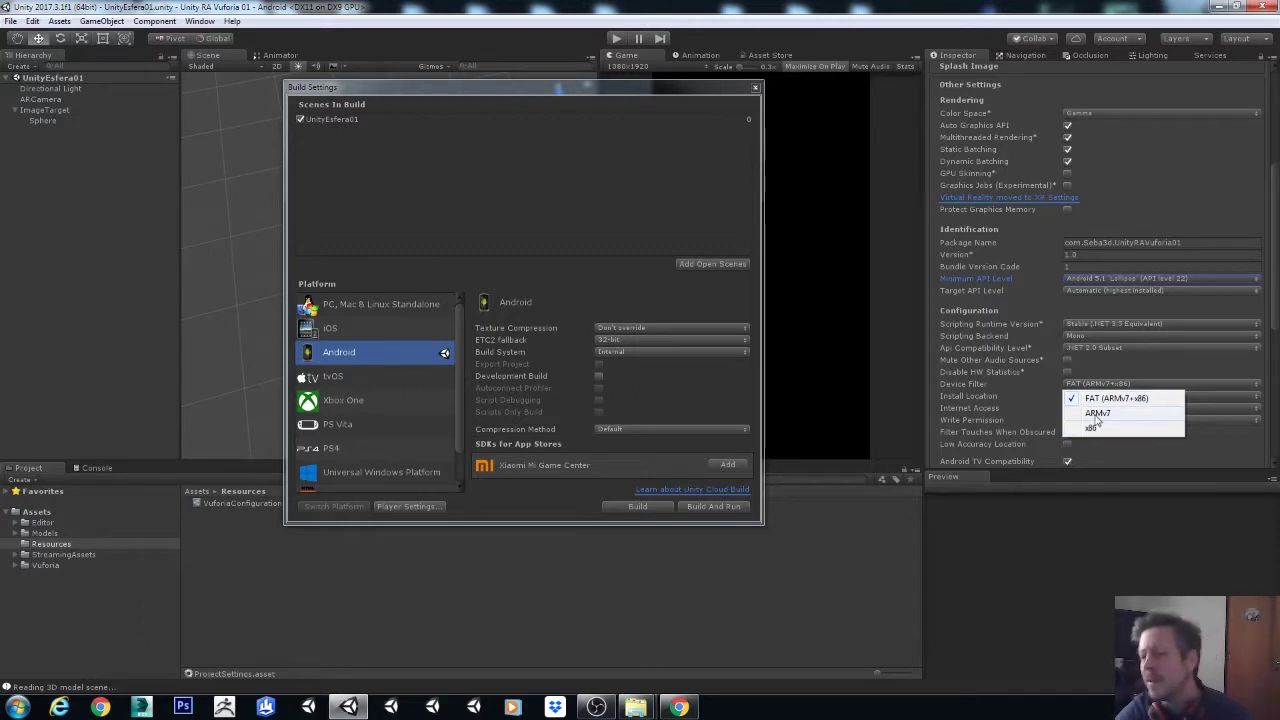
left_click(1097, 413)
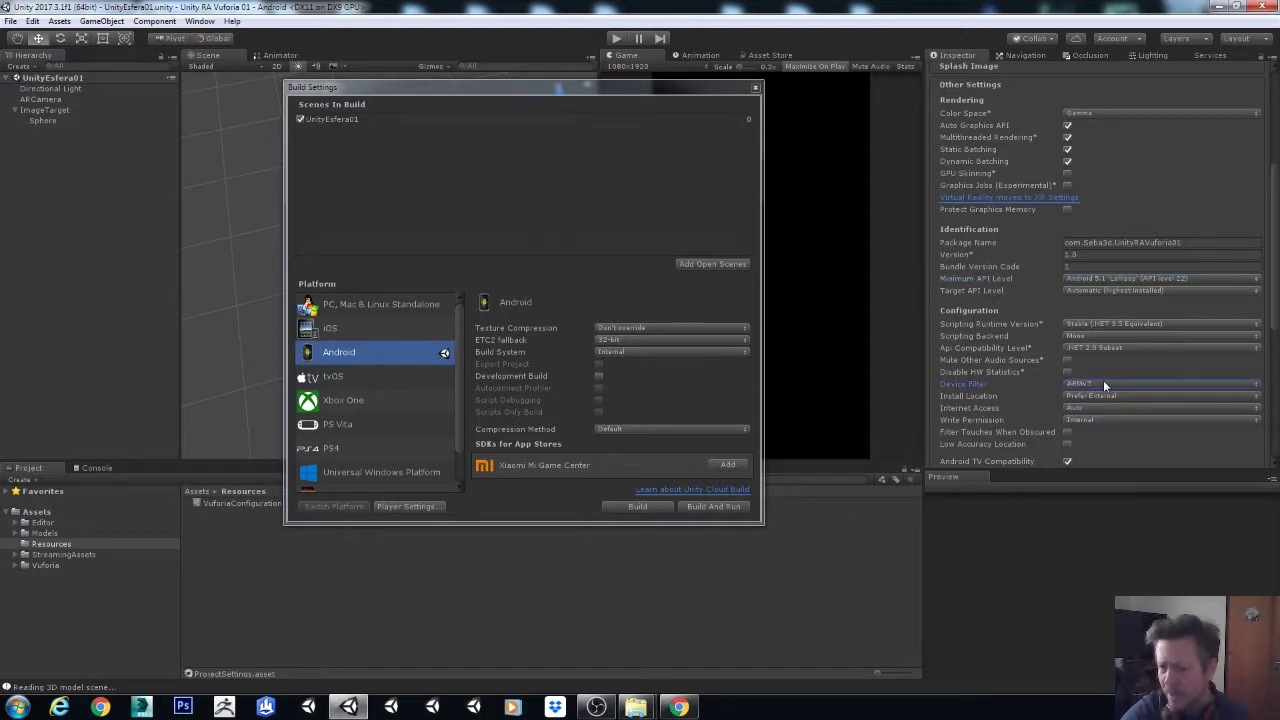
scroll(1104, 384, "down", 3)
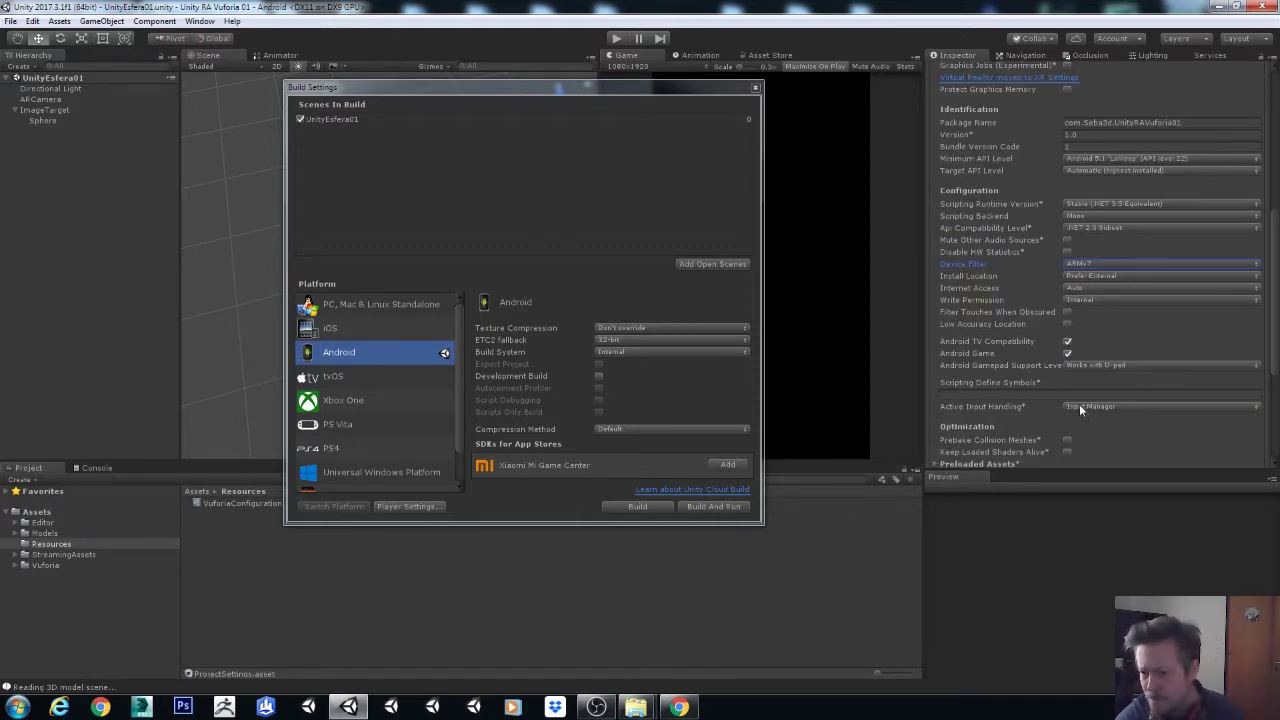
left_click(1079, 406)
left_click(1088, 366)
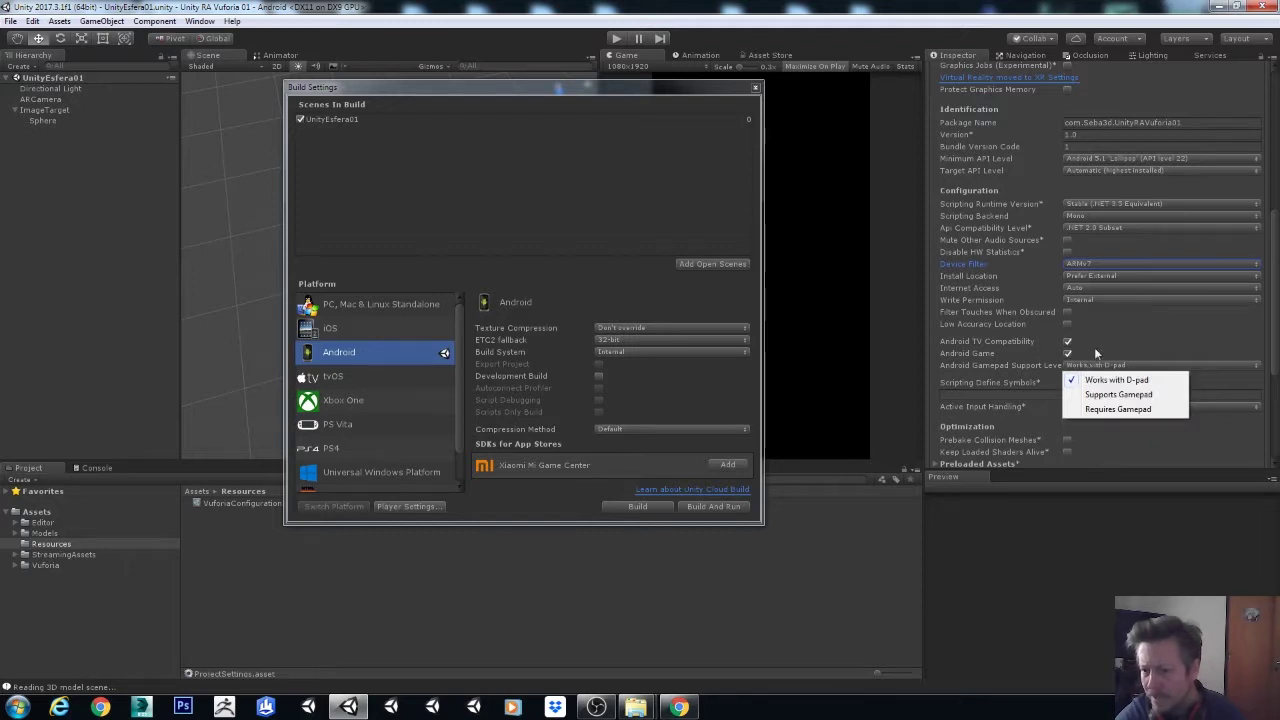
left_click(1086, 300)
left_click(1080, 290)
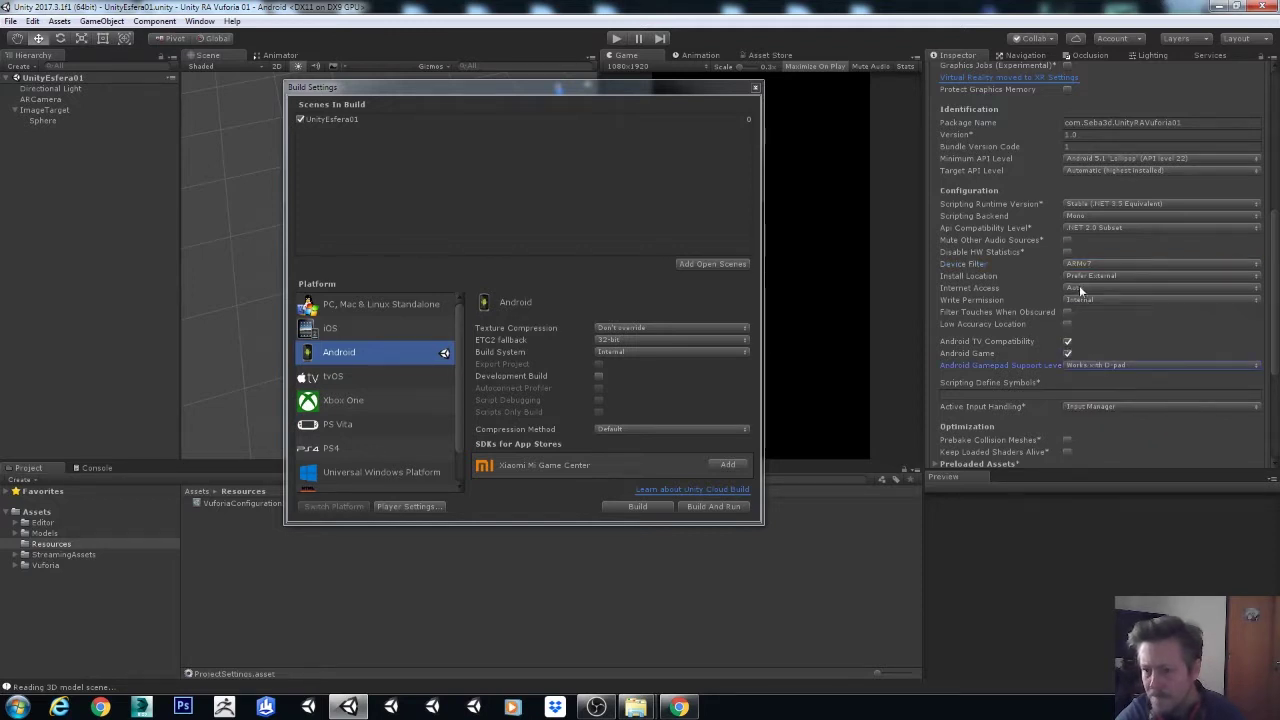
left_click(1092, 288)
left_click(957, 416)
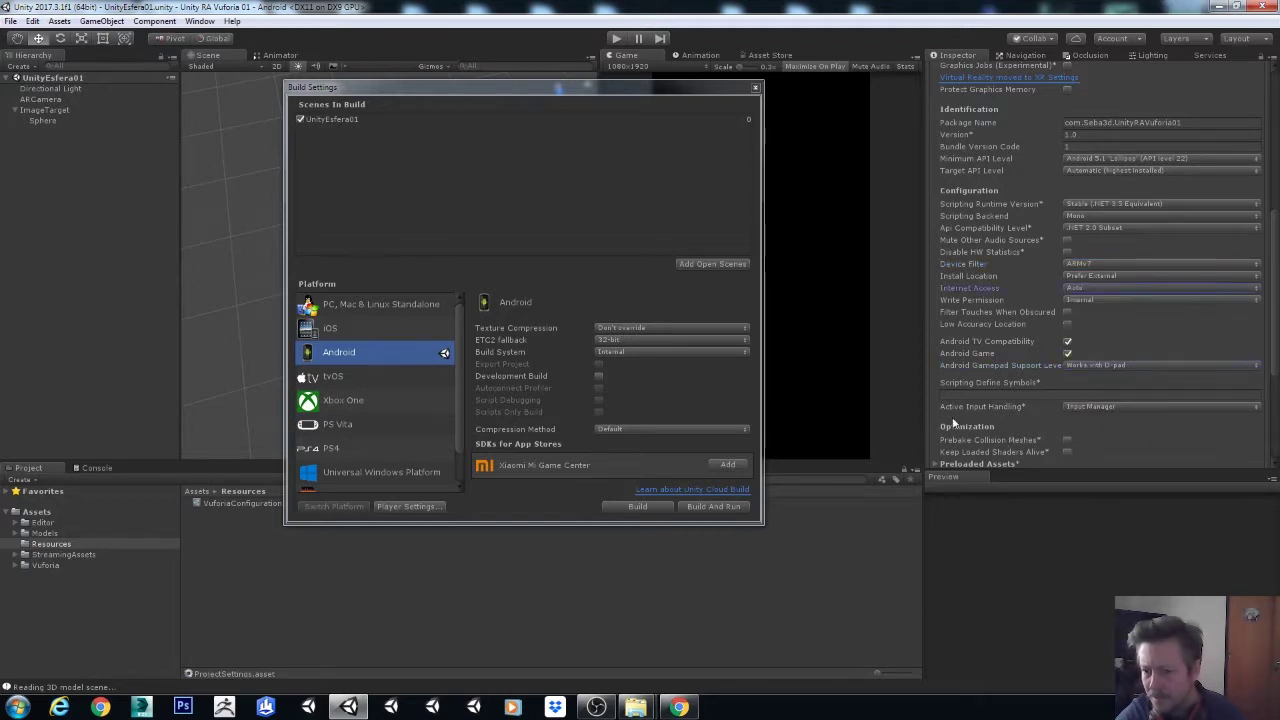
Set the stripping level in the optimization settings to Use micro mscorlib.
scroll(955, 415, "down", 3)
left_click(1090, 397)
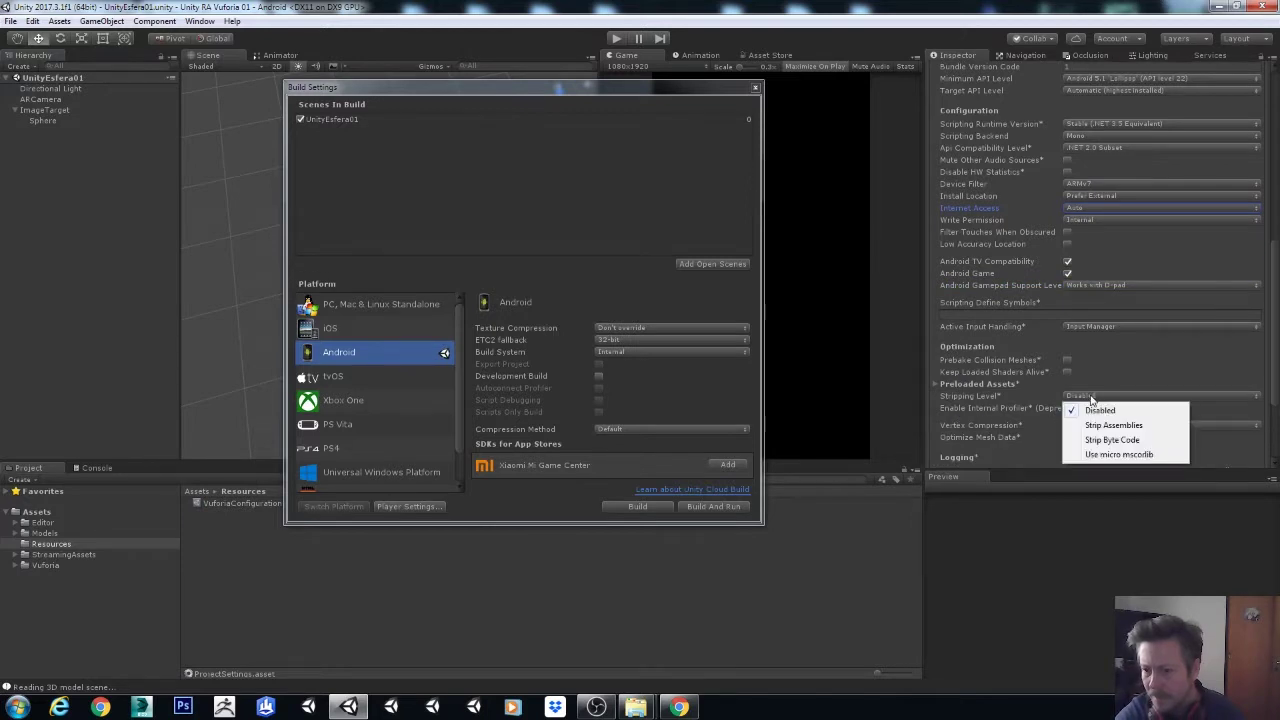
left_click(1110, 455)
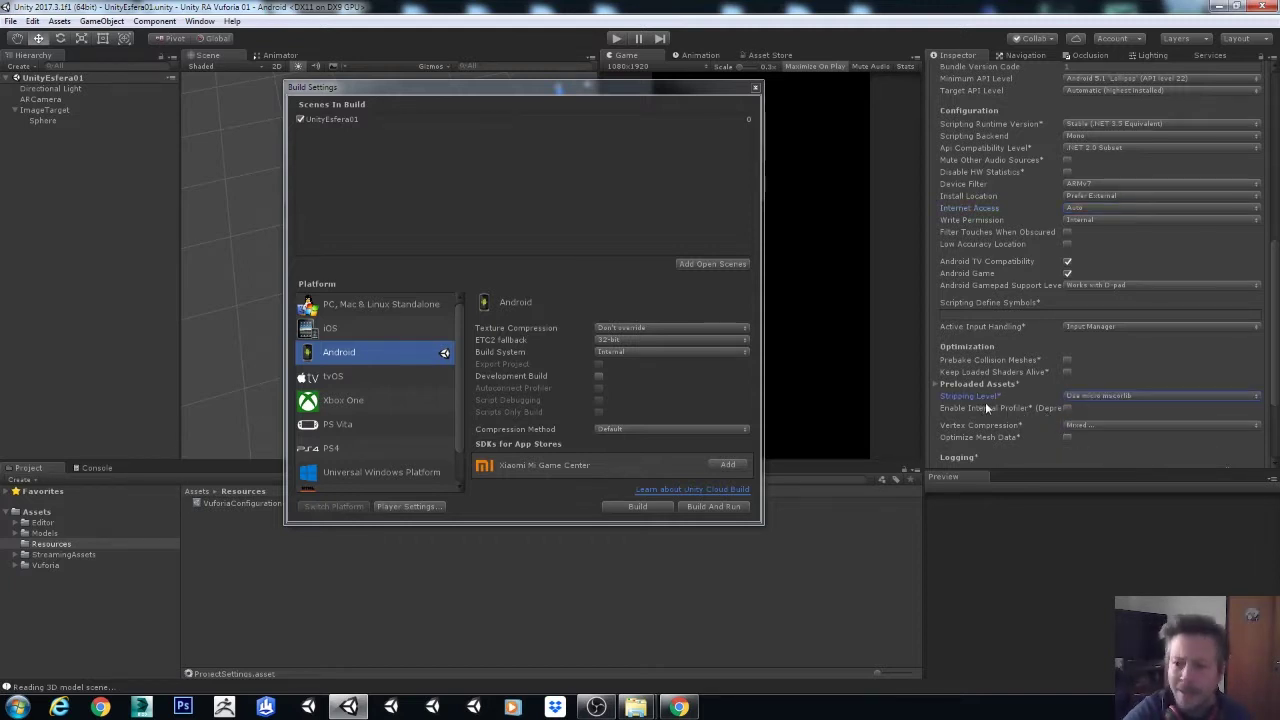
scroll(988, 401, "up", 6)
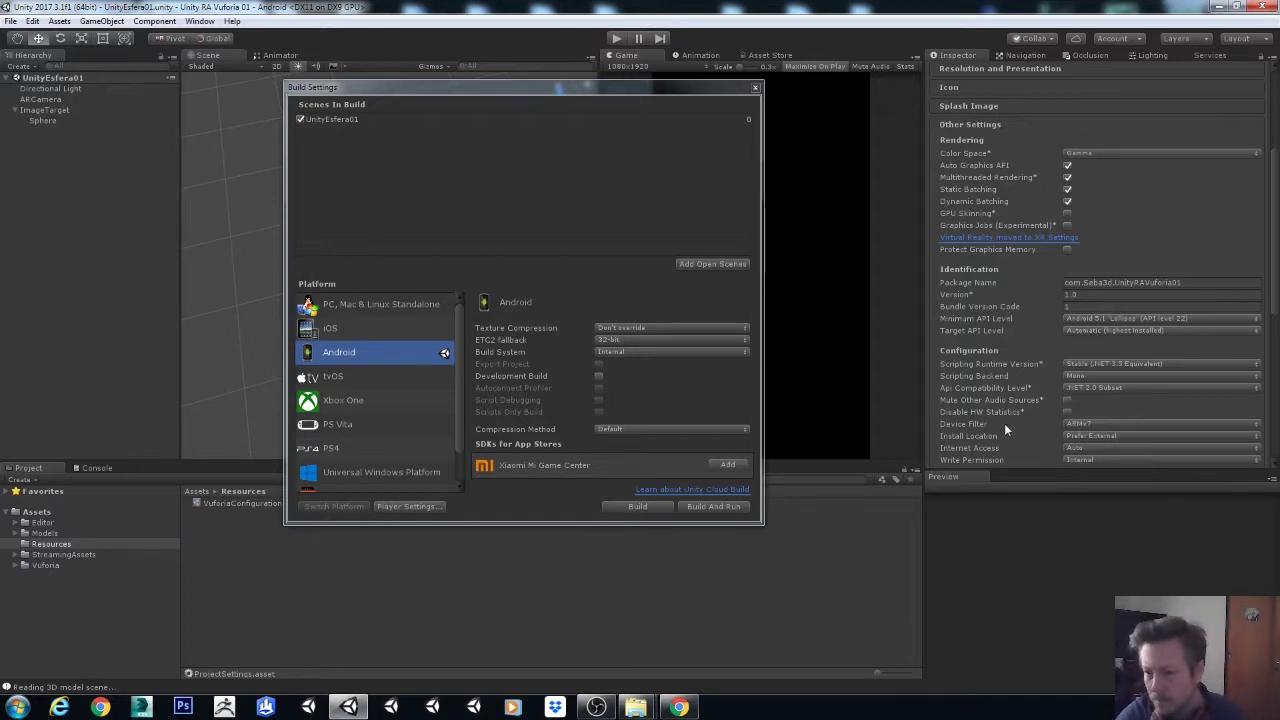
Disable Android TV Compatibility in the Android configuration settings.
scroll(1036, 414, "down", 5)
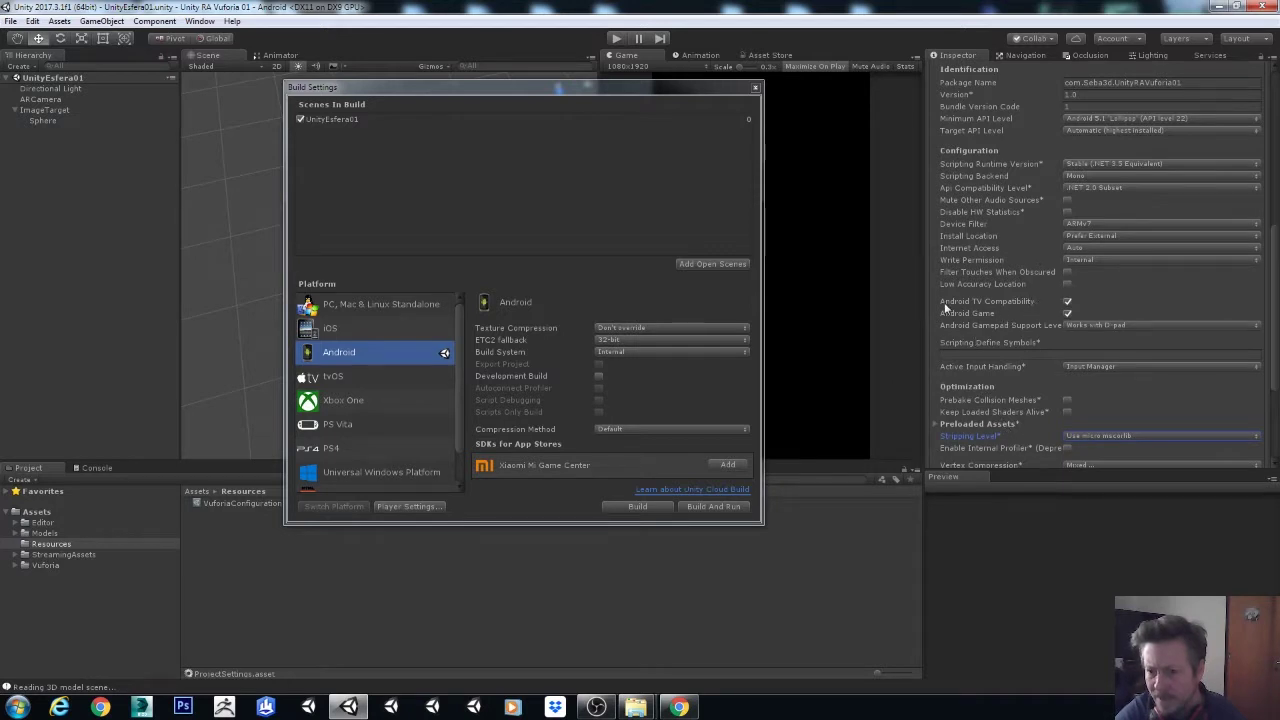
left_click(1068, 302)
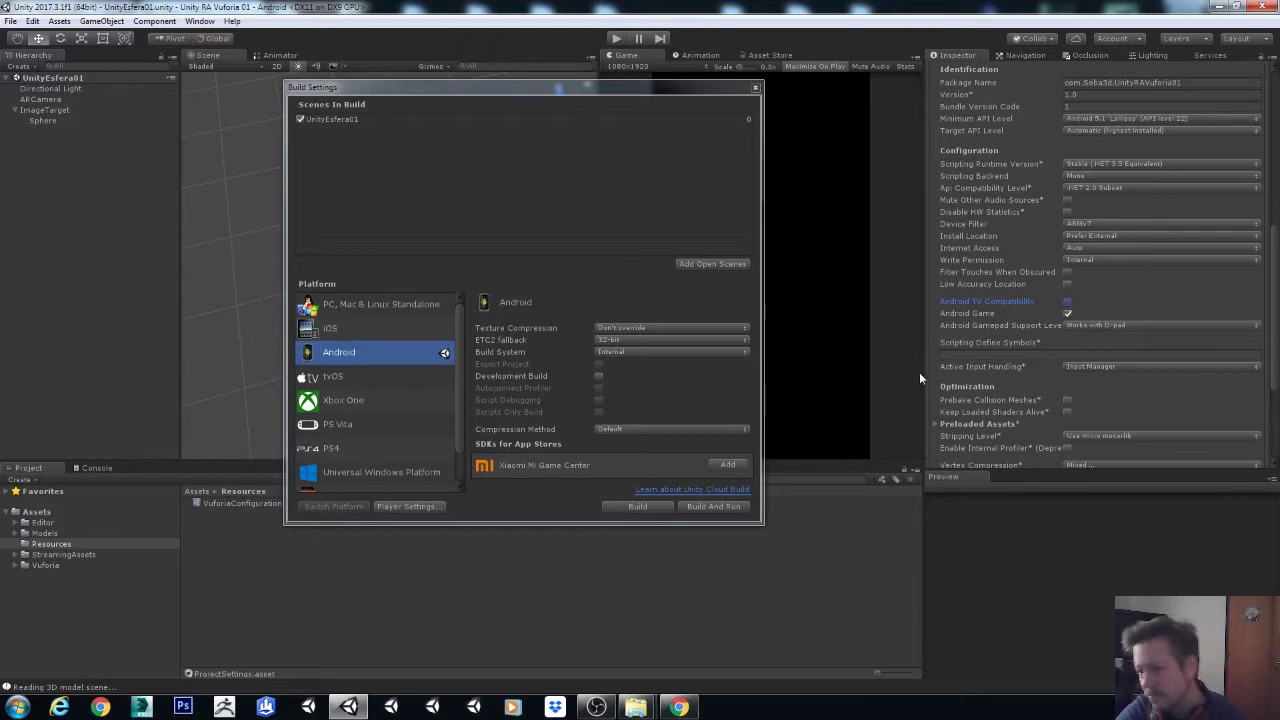
Import Super Navecitas Logo 01.jpg from the Unity3d Salta Argentina Videos folder into Assets and assign it as the default icon.
scroll(1005, 357, "up", 10)
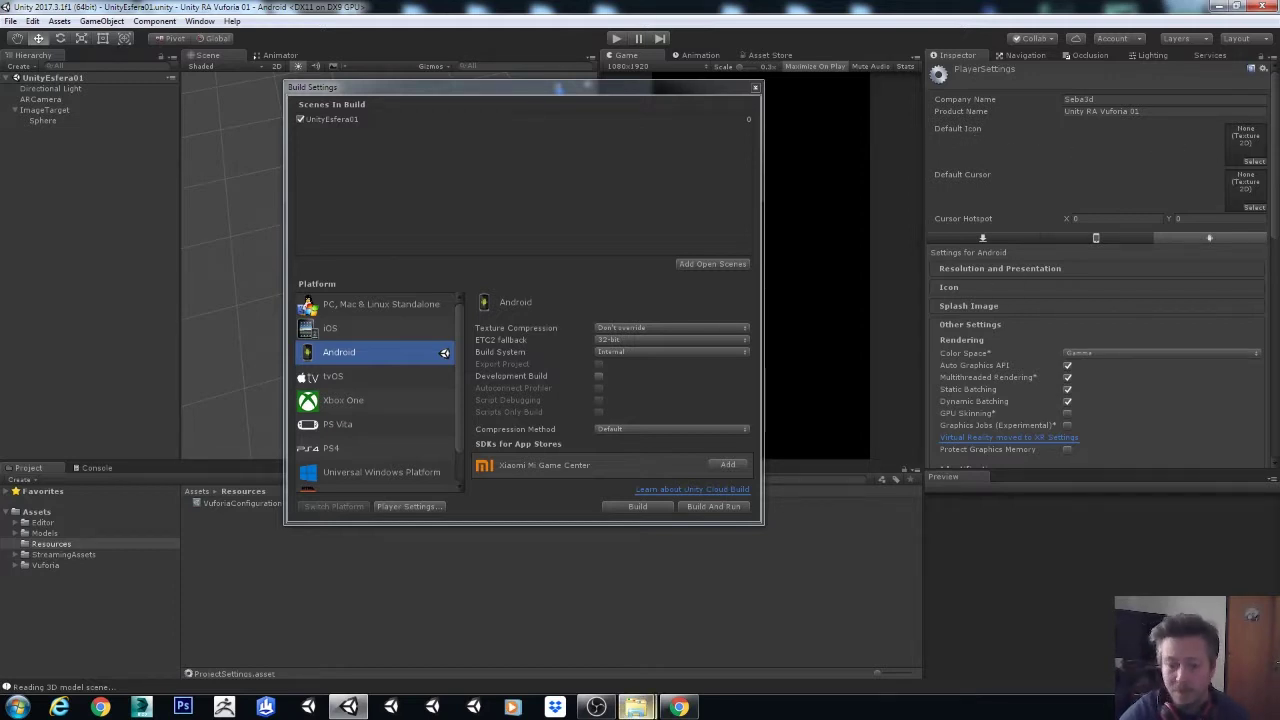
left_click(636, 708)
left_click(683, 655)
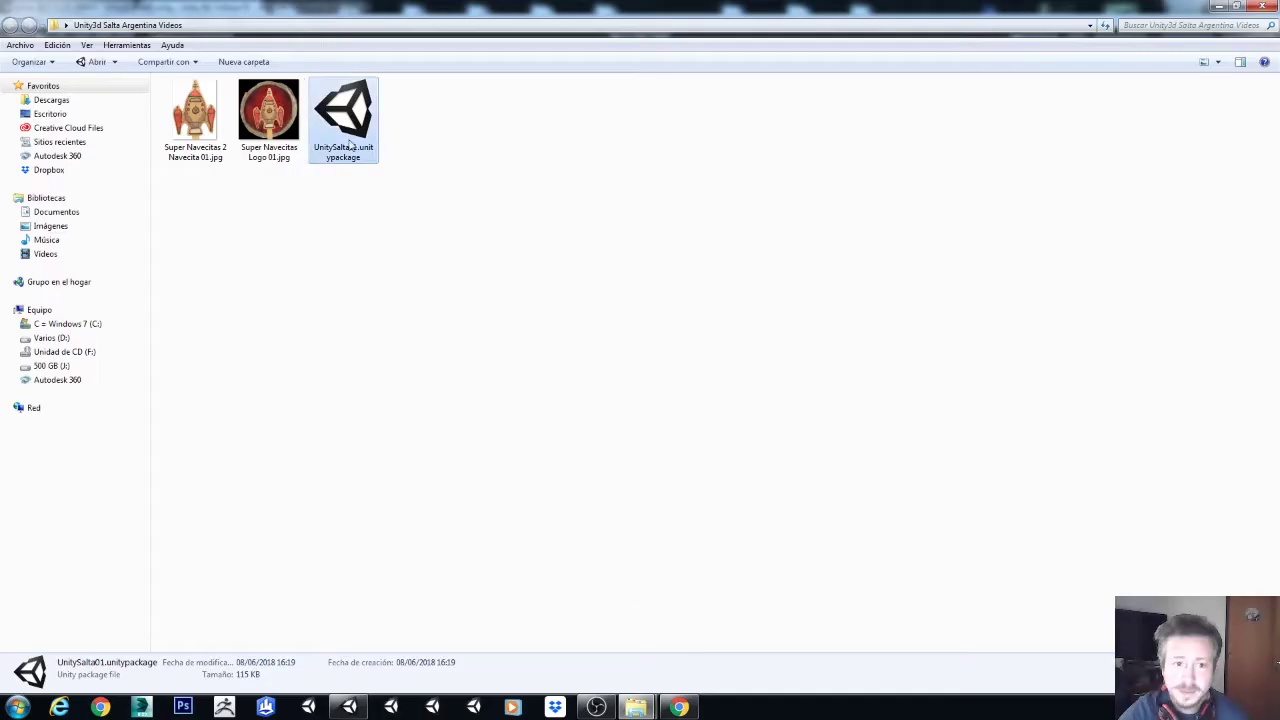
left_click(275, 112)
left_click_drag(275, 112, 33, 511)
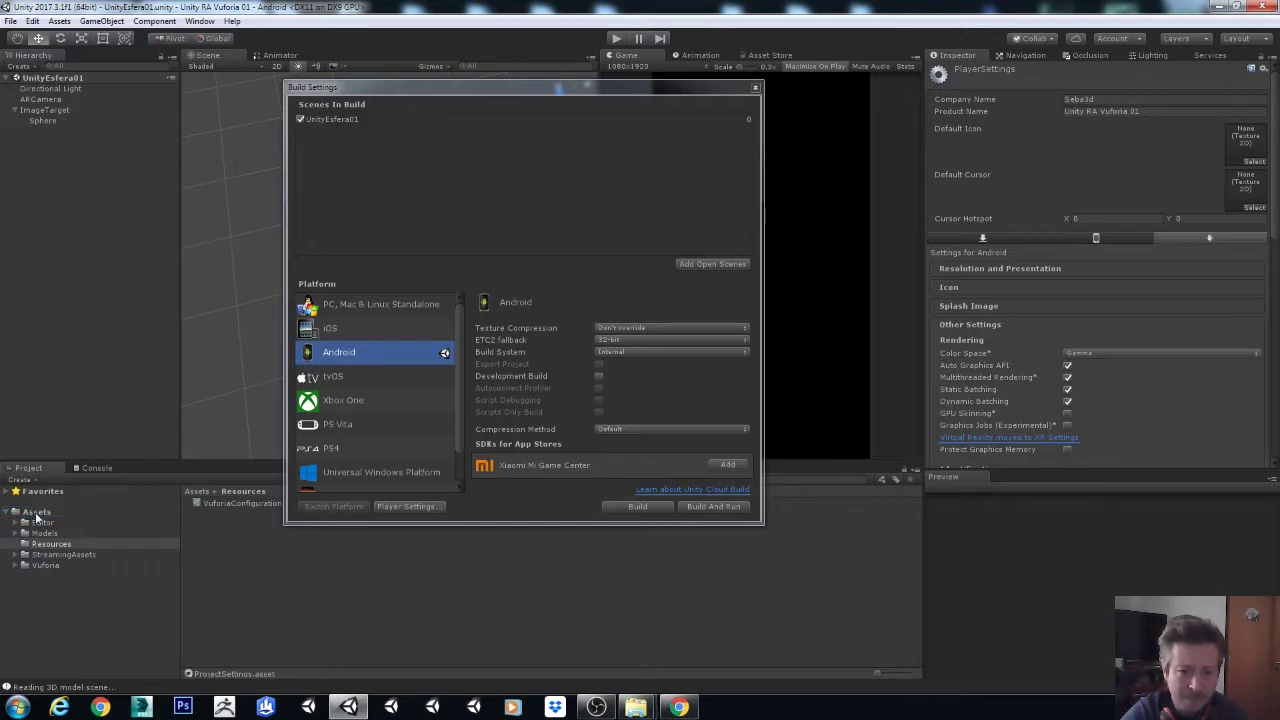
left_click(37, 512)
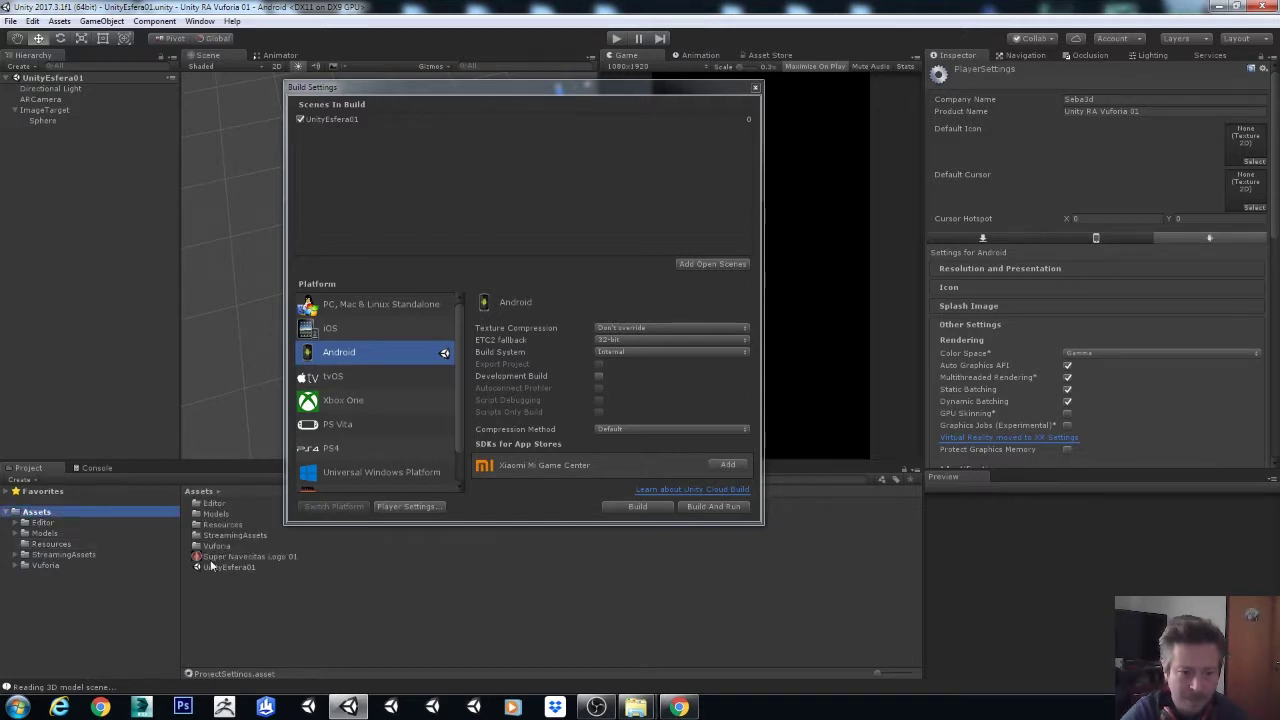
left_click_drag(229, 556, 1247, 145)
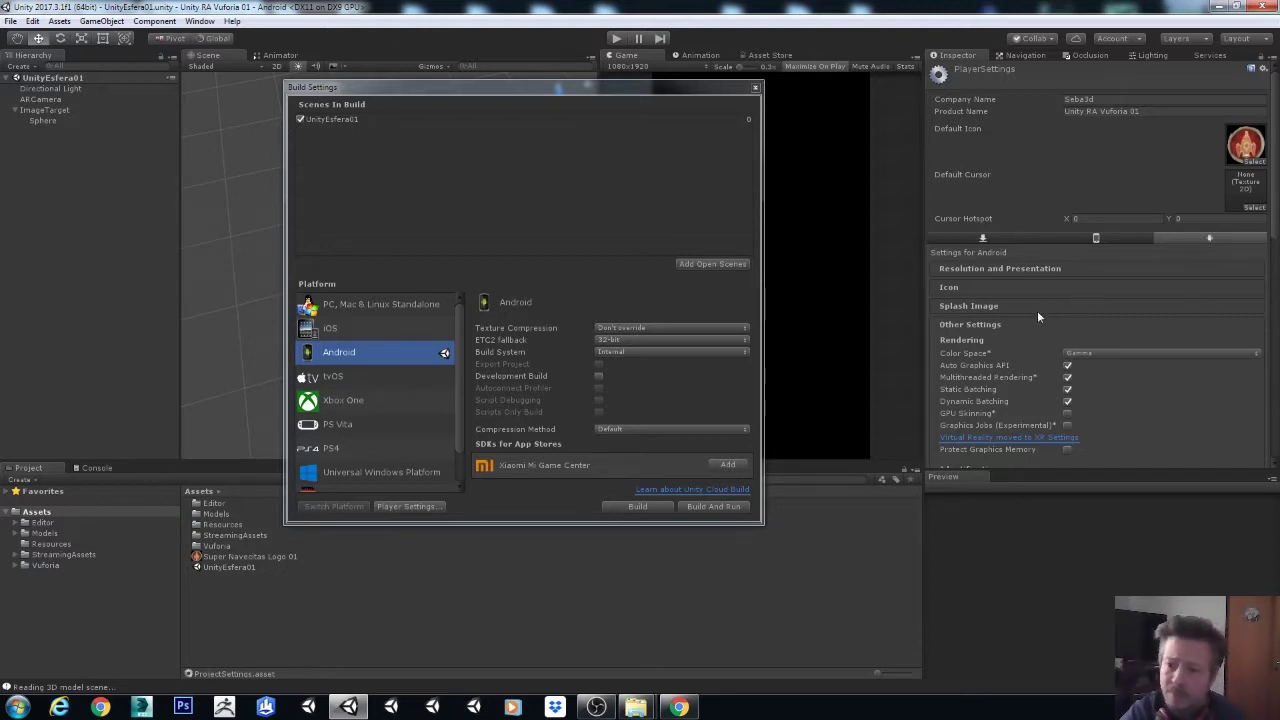
Review the keystore options in the publishing settings and the orientation options in the Resolution and Presentation settings.
scroll(1037, 317, "down", 15)
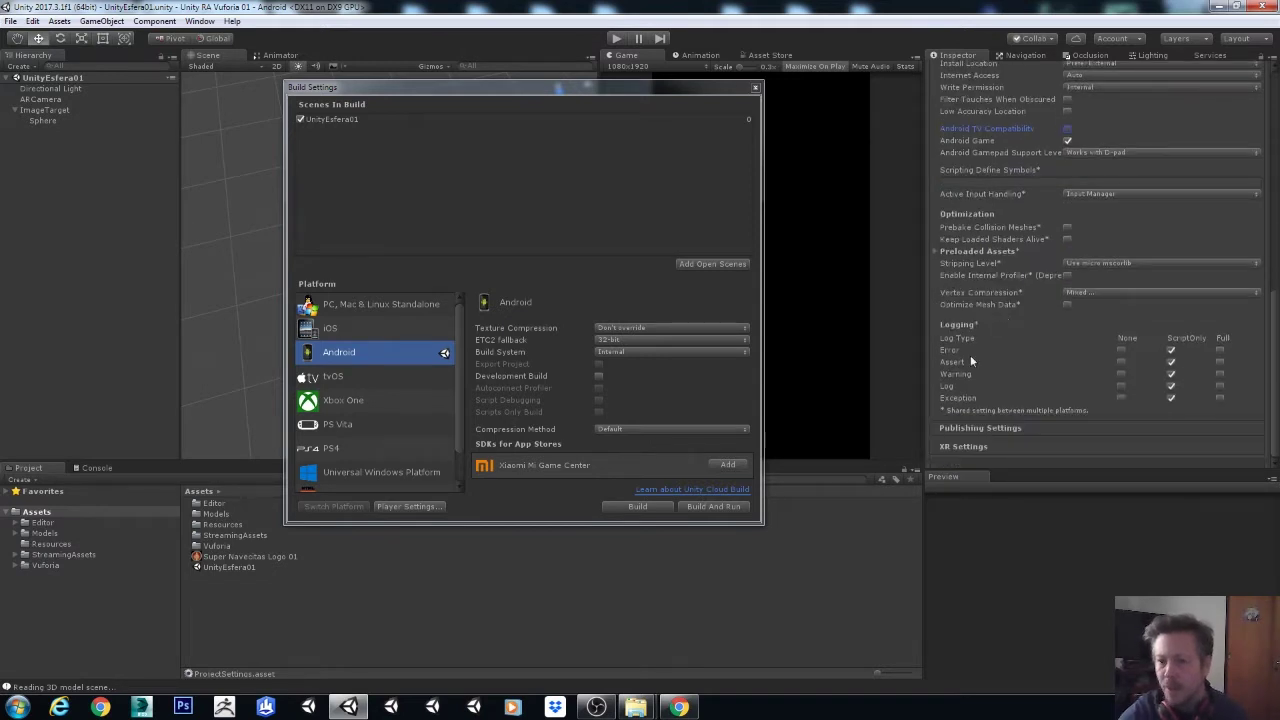
left_click(958, 427)
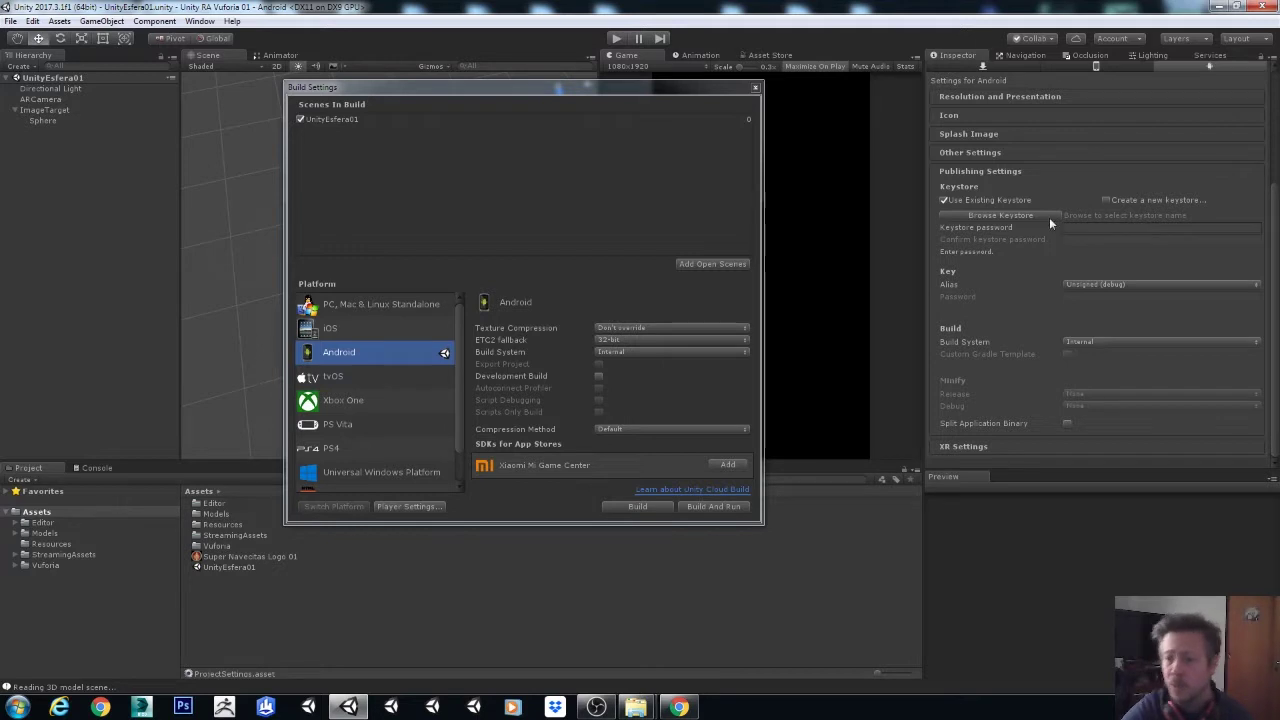
left_click(962, 171)
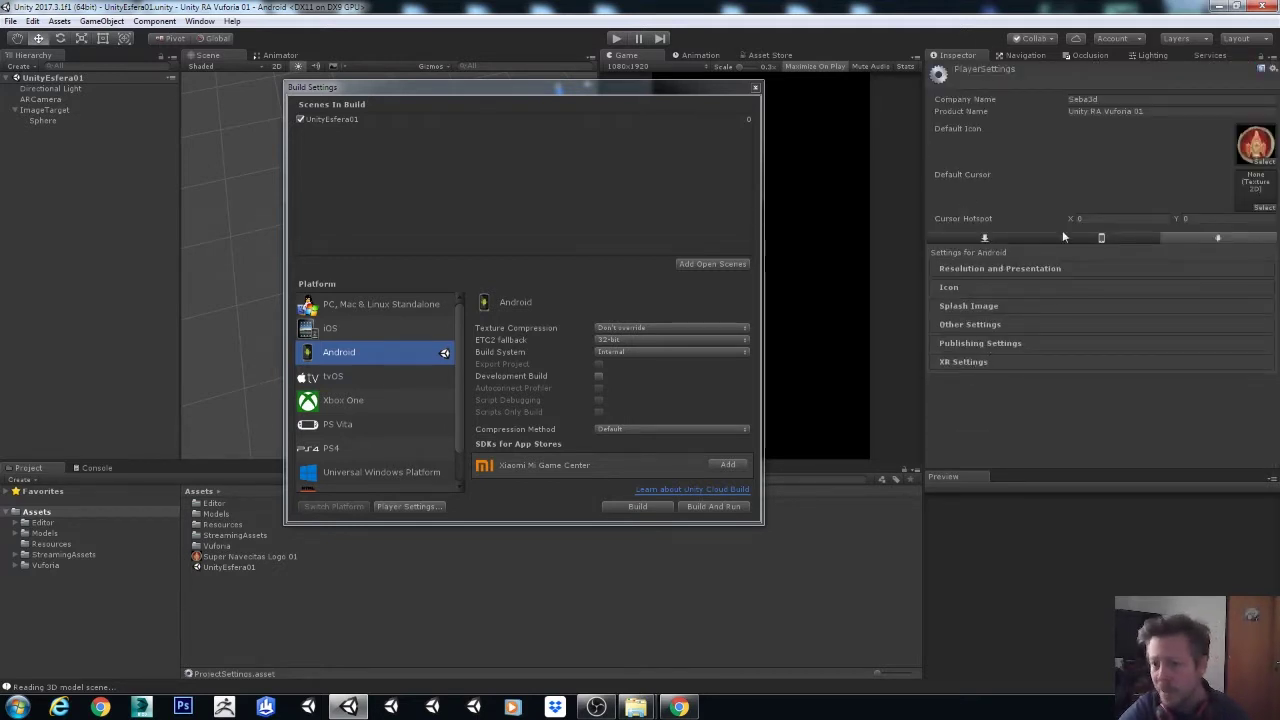
left_click(980, 270)
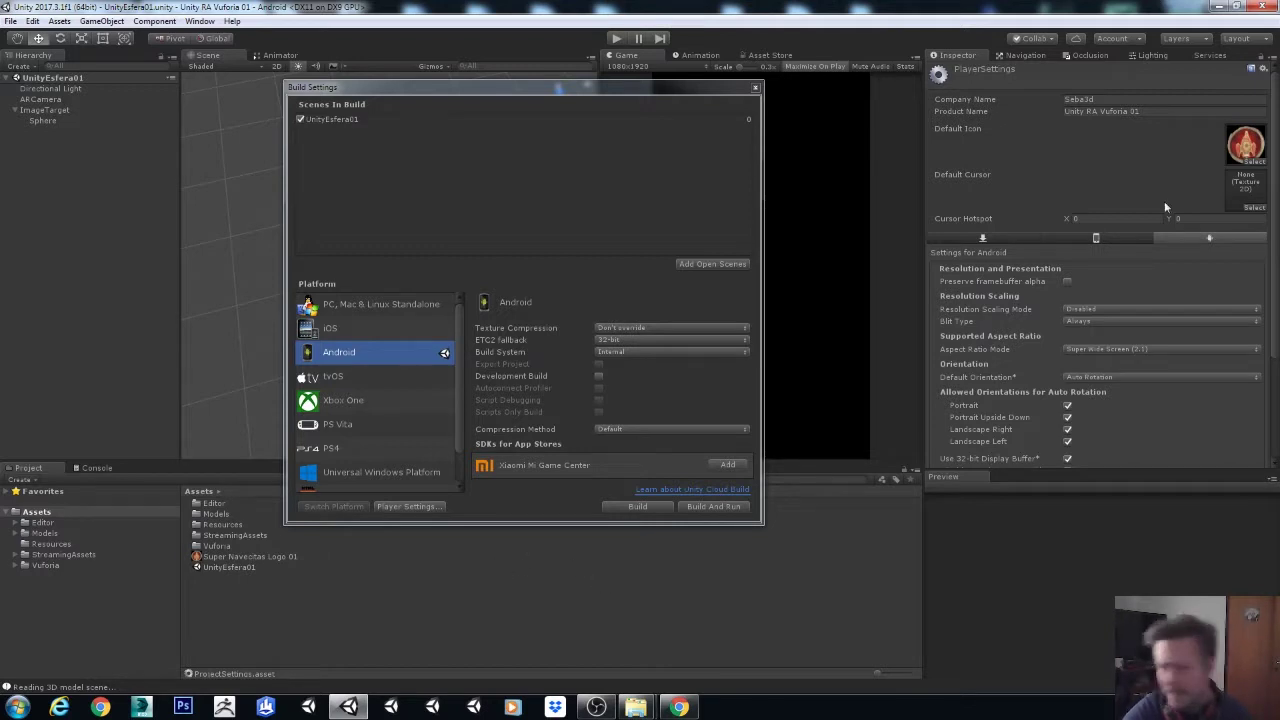
Build the Android apk as Unity RA Vuforia 01 in the project folder and return to the Unity editor.
left_click(636, 506)
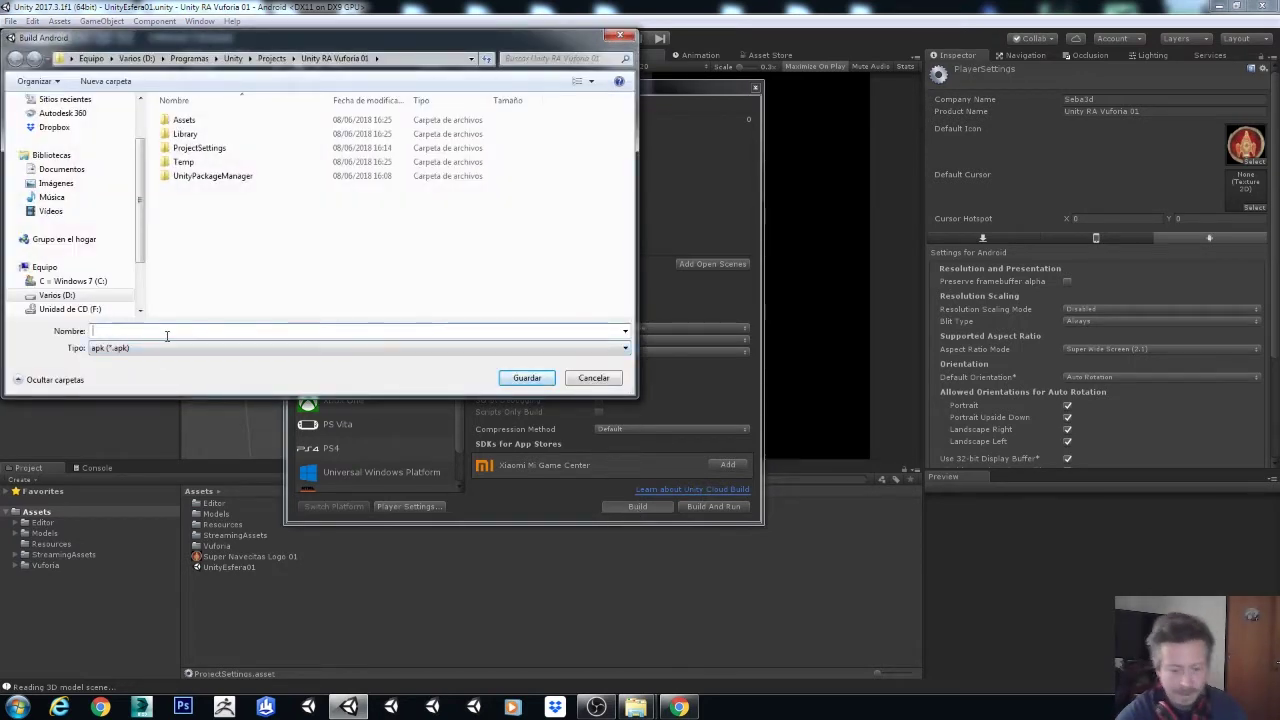
type("Unity RA Vuforia 01")
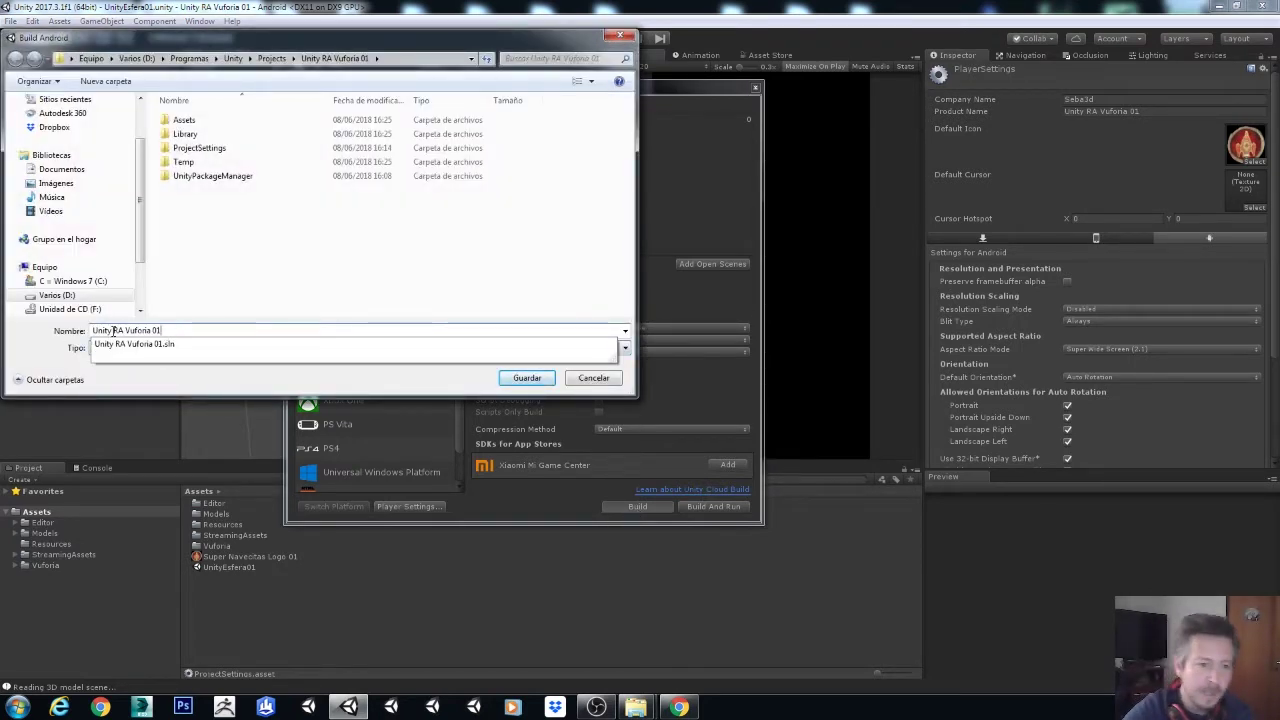
key("Down")
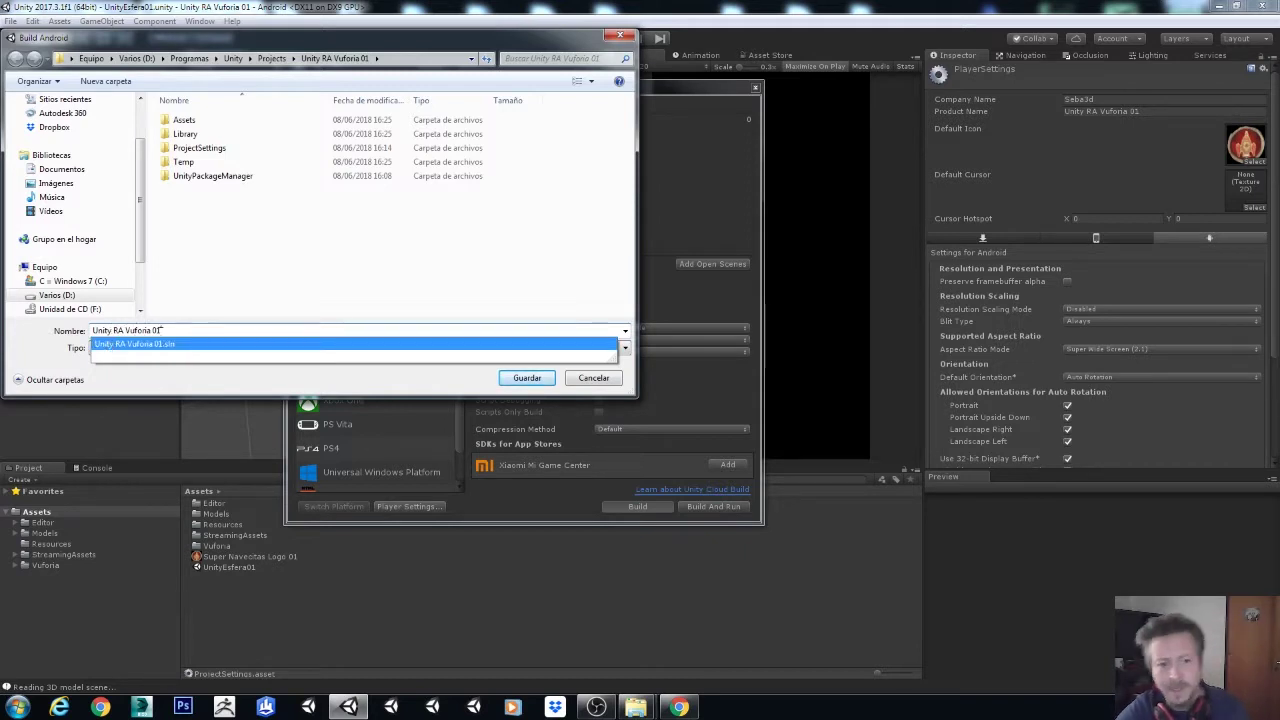
left_click(530, 379)
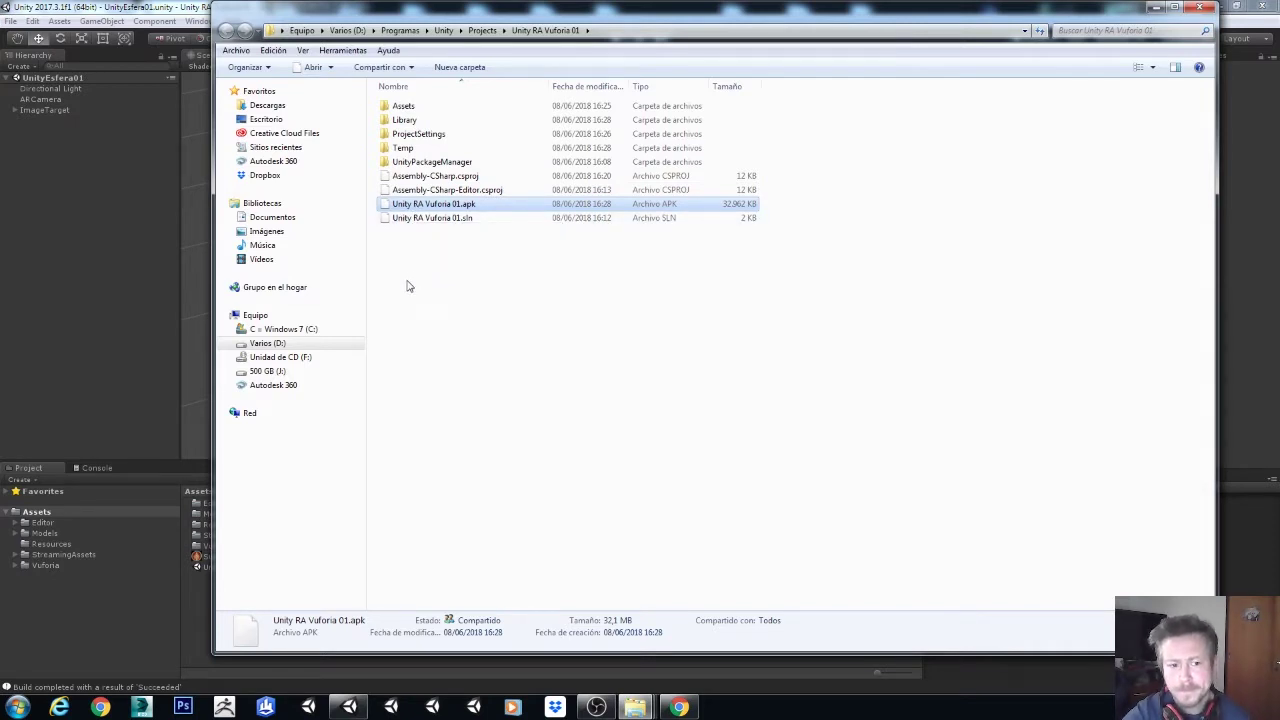
key("alt+Tab")
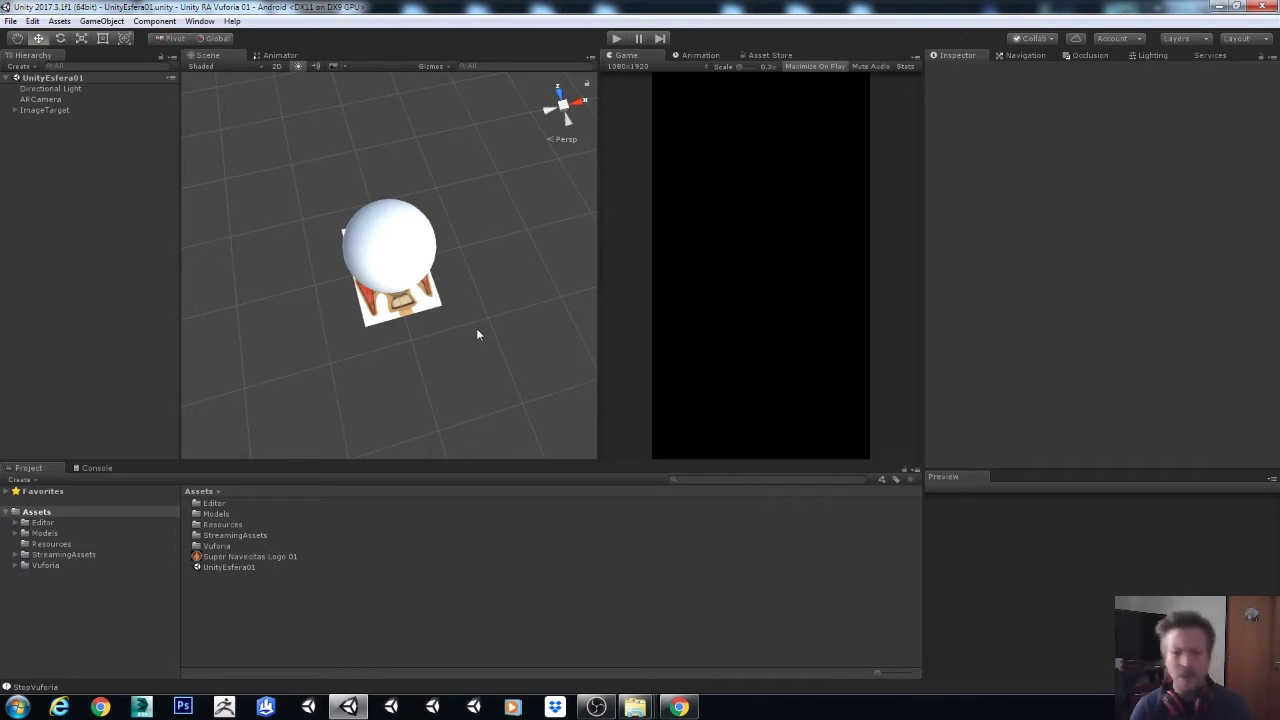